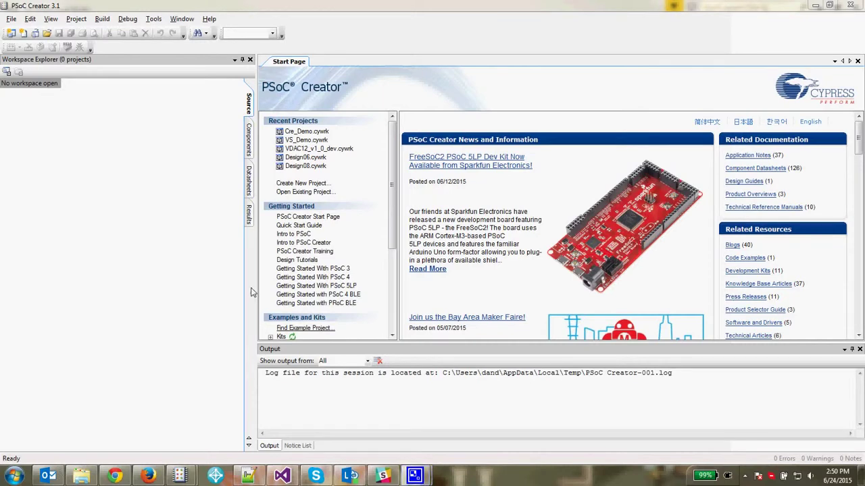
Step: Create a new PSoC 4000 design project named Cre_Demo
left_click(169, 199)
left_click(11, 19)
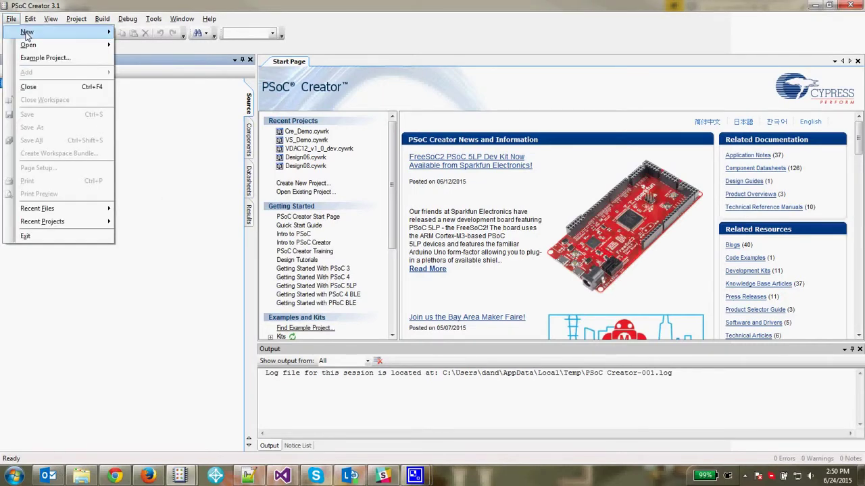
mouse_move(30, 32)
left_click(138, 32)
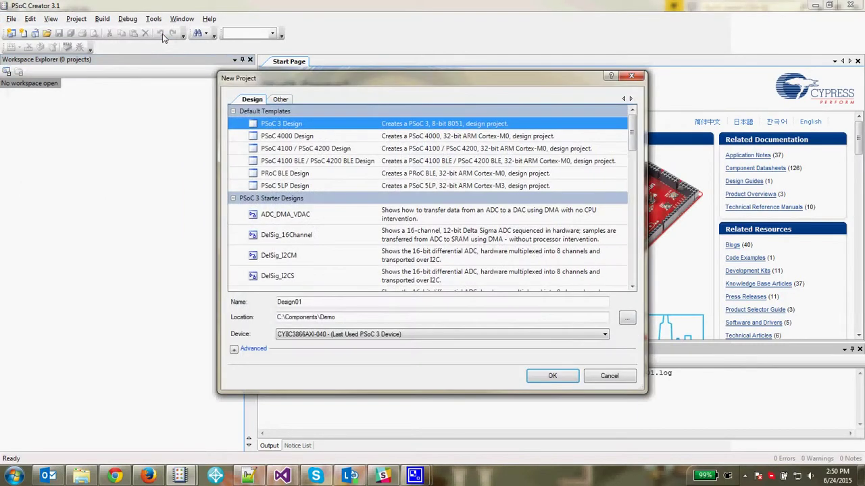
left_click(344, 140)
double_click(313, 302)
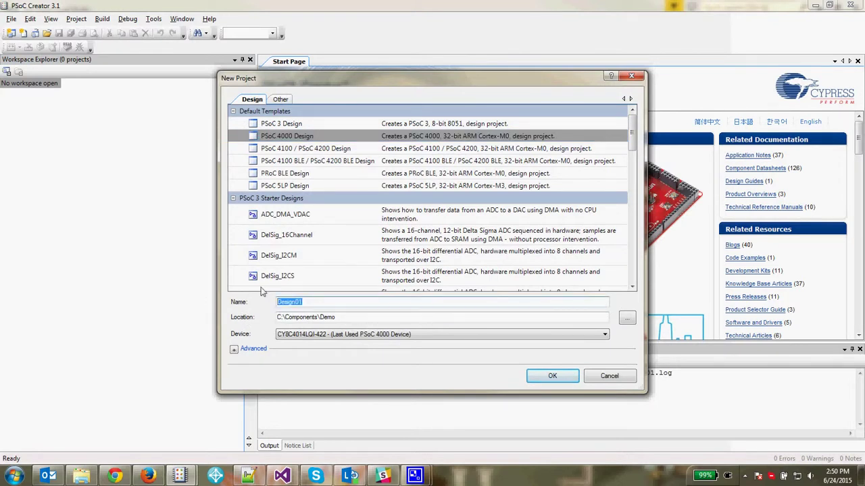
type("Cl")
key("Return")
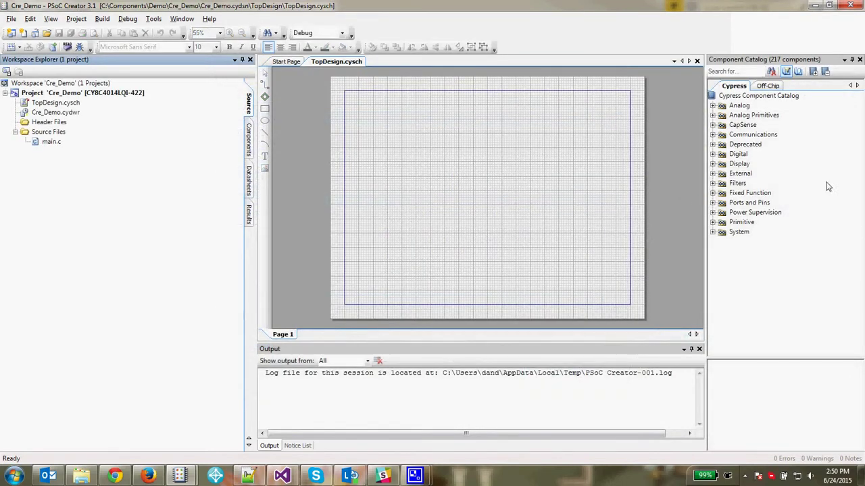
Step: Place a Current DAC (7 or 8-bit) on the TopDesign schematic and review its configuration, keeping the default settings
left_click(712, 106)
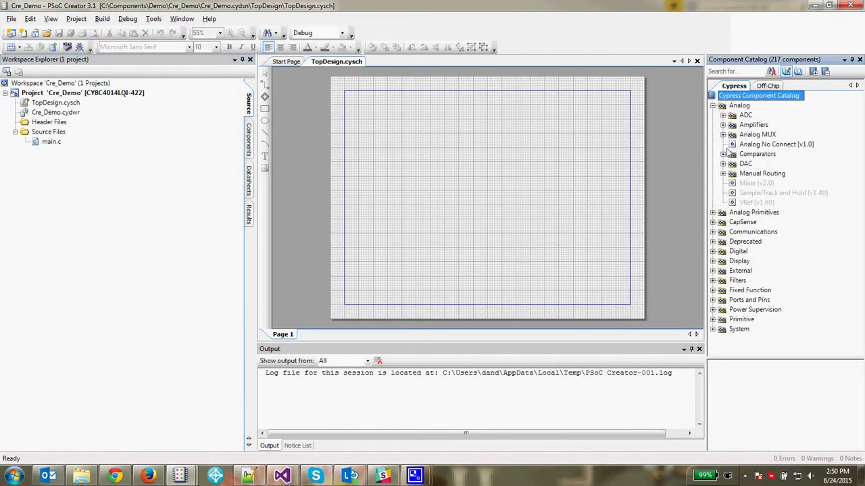
left_click(723, 164)
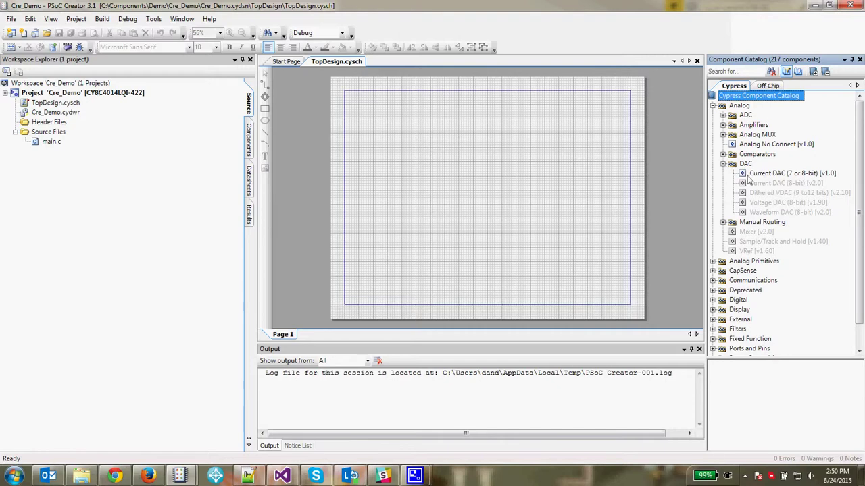
left_click_drag(762, 179, 473, 189)
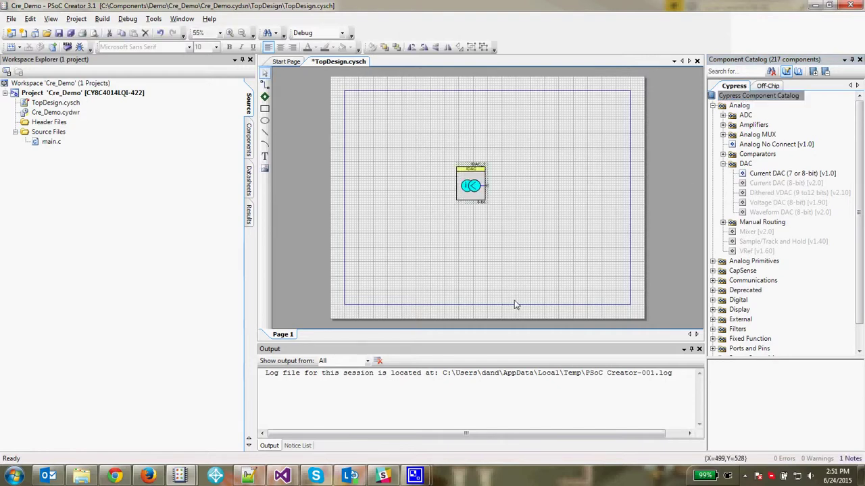
double_click(472, 176)
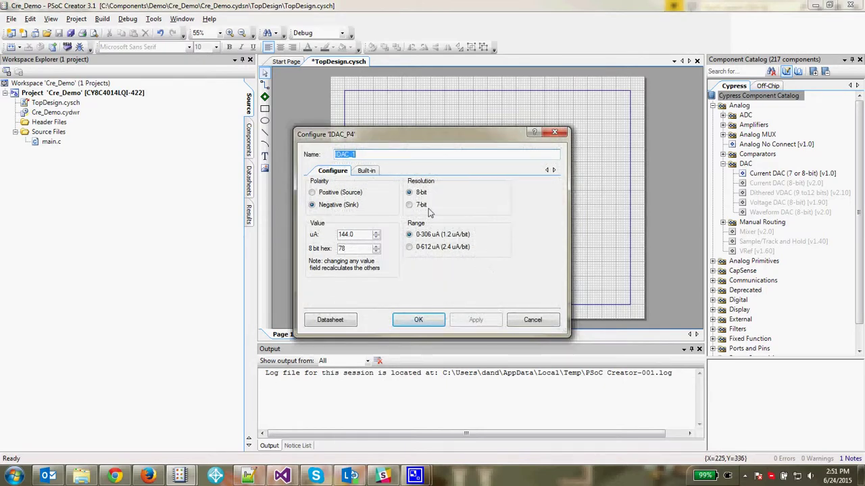
left_click(418, 319)
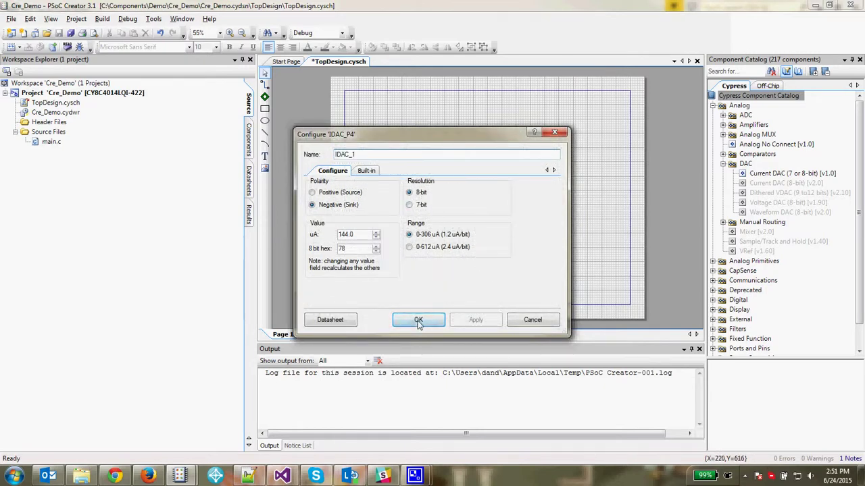
Step: Import the IDAC_P4_v1_0 component from CyComponentLibrary into the Cre_Demo project
left_click(248, 139)
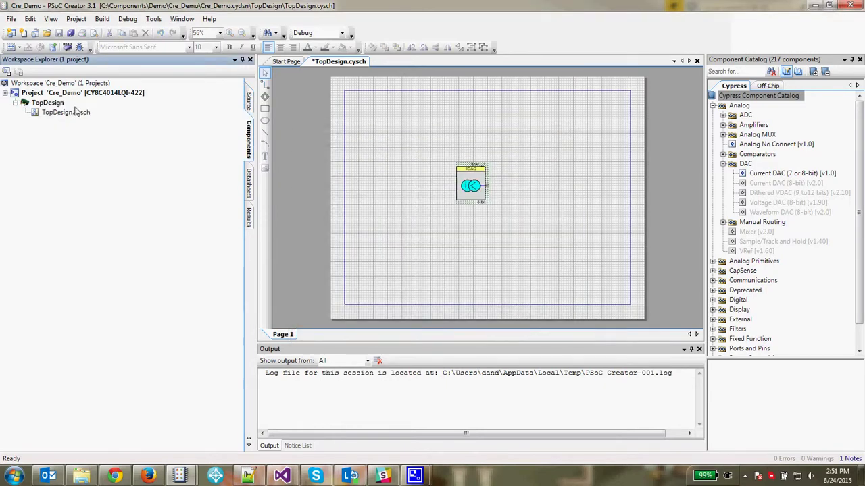
right_click(57, 95)
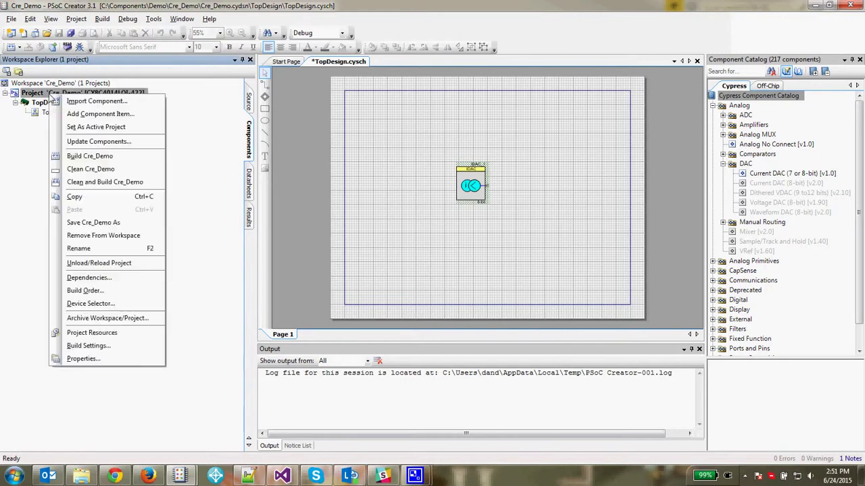
left_click(95, 101)
left_click(520, 200)
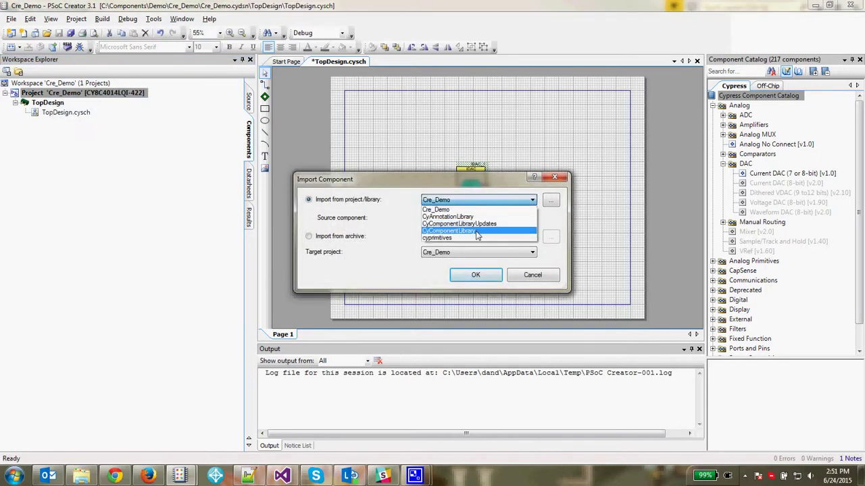
left_click(500, 217)
left_click(509, 218)
left_click_drag(533, 234, 536, 356)
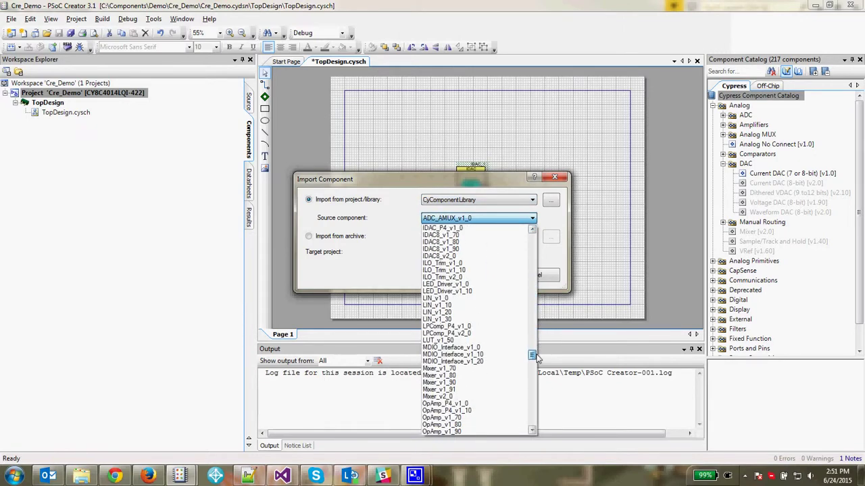
left_click(460, 229)
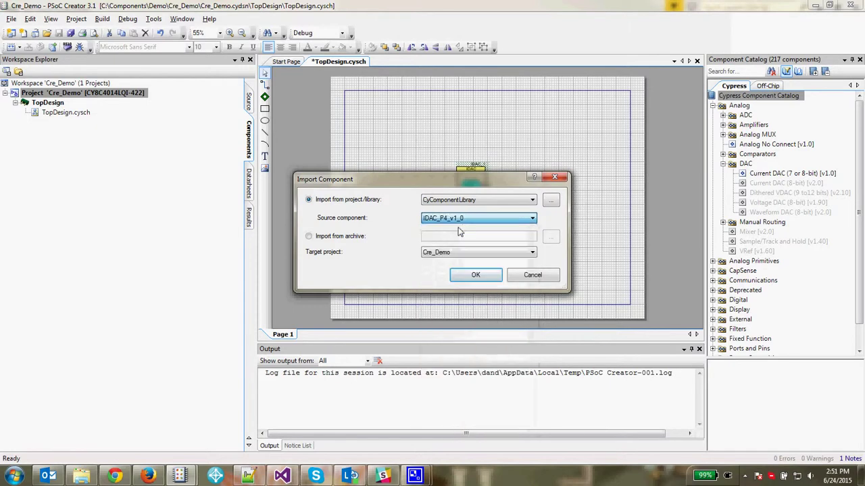
left_click(475, 274)
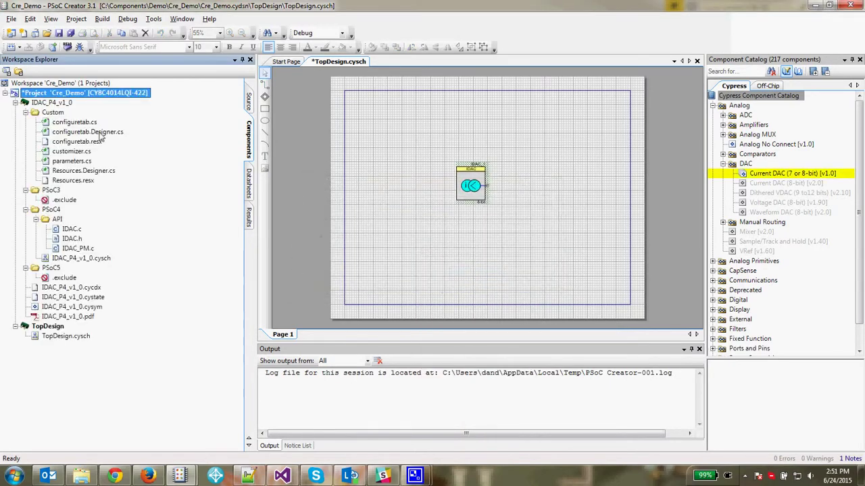
left_click(86, 126)
left_click(83, 134)
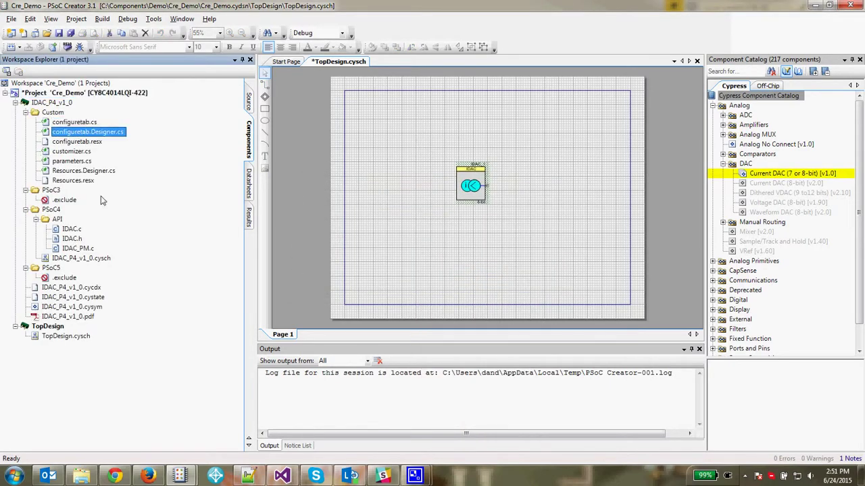
Step: Switch to Visual Studio and create a Visual C# Console Application named VS_Demo targeting .NET Framework 2.0
left_click(281, 476)
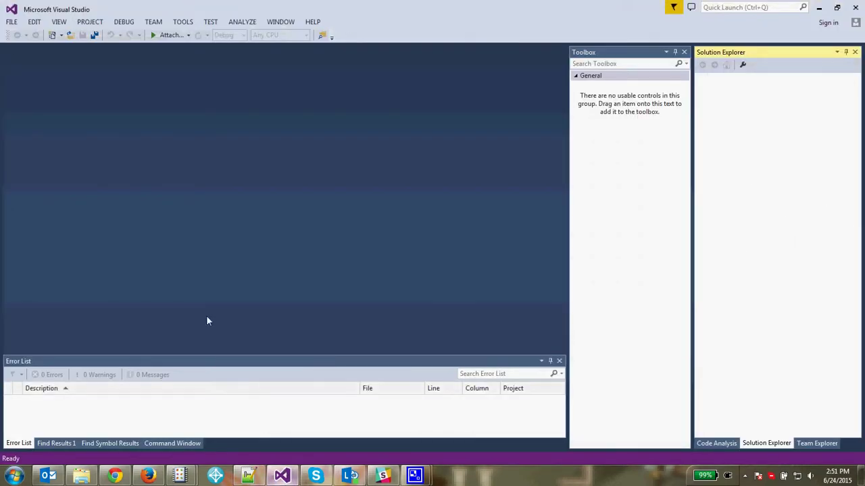
left_click(12, 22)
mouse_move(59, 37)
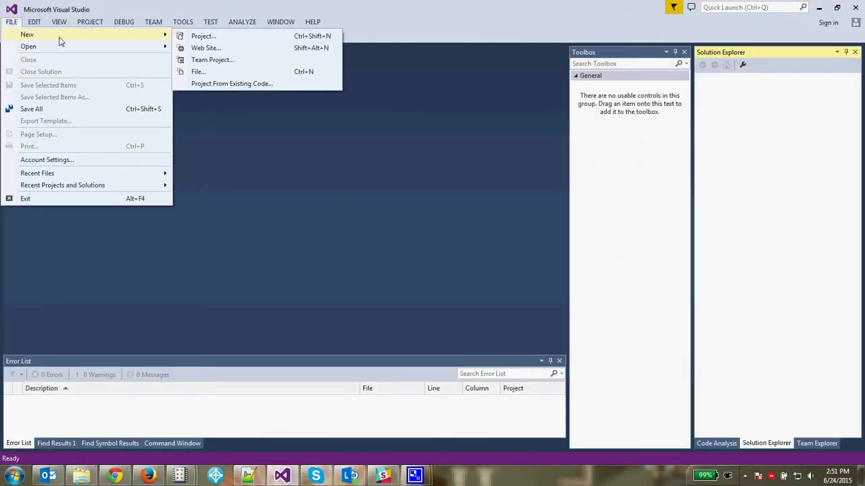
left_click(225, 38)
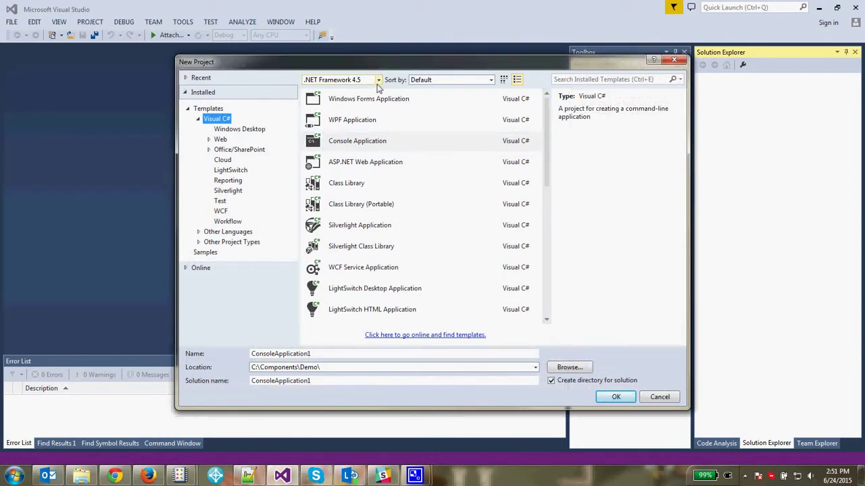
left_click(379, 81)
left_click(334, 90)
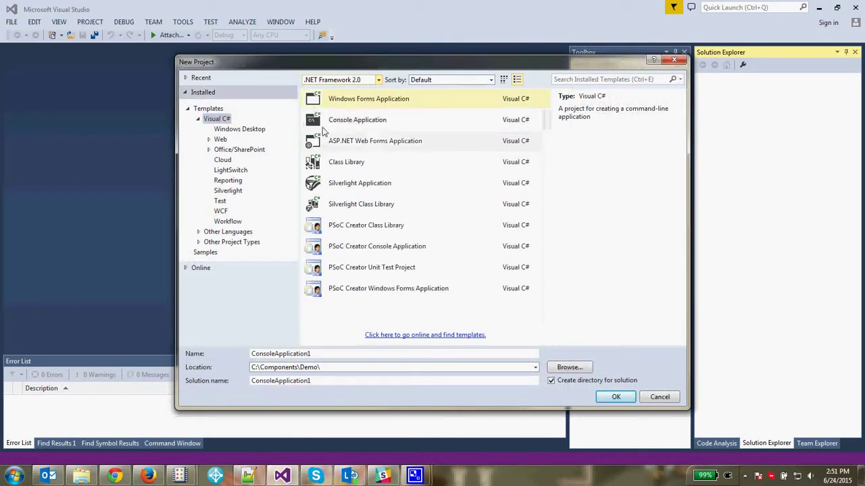
left_click(370, 126)
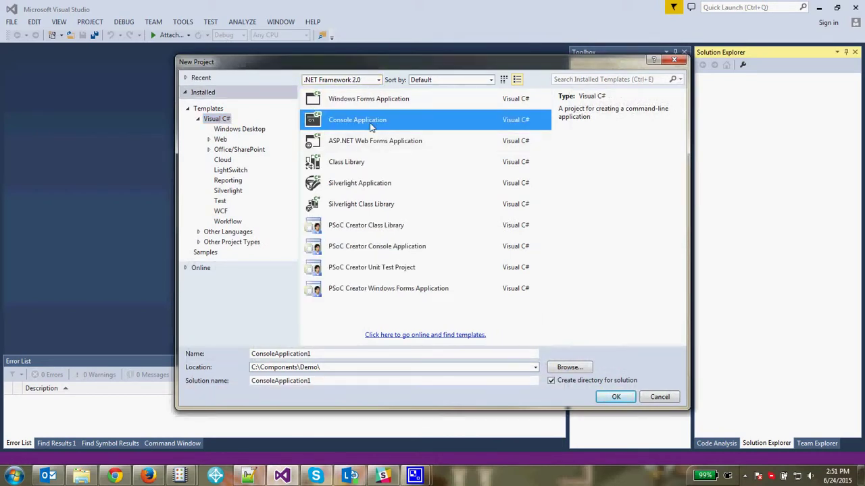
left_click(326, 353)
type("VS")
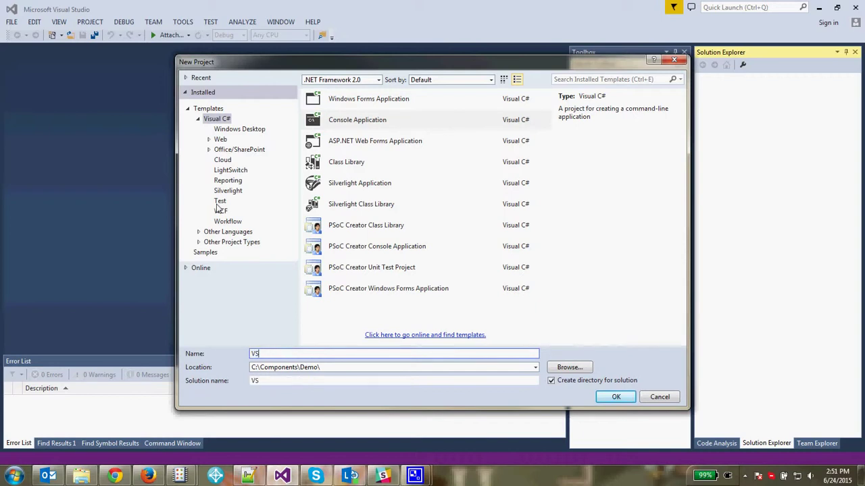
type("_Demo")
left_click(615, 397)
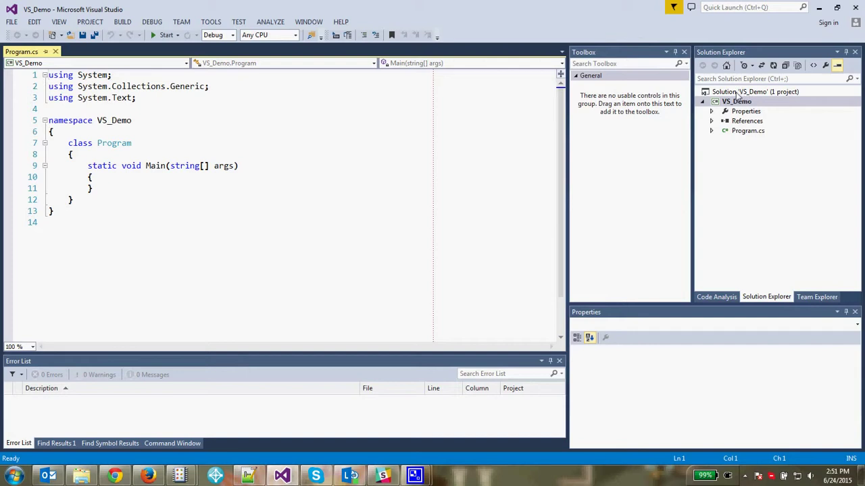
Step: Select the System.Drawing and System.Windows.Forms framework assemblies as references for the VS_Demo project
right_click(739, 122)
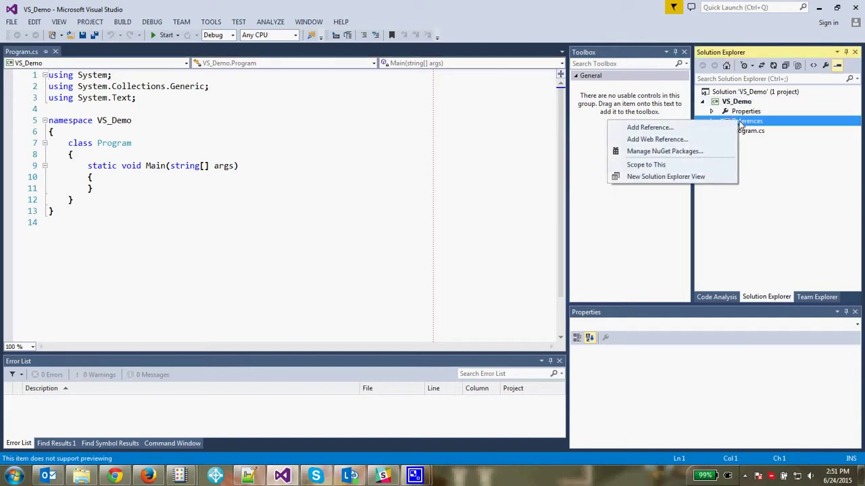
left_click(698, 127)
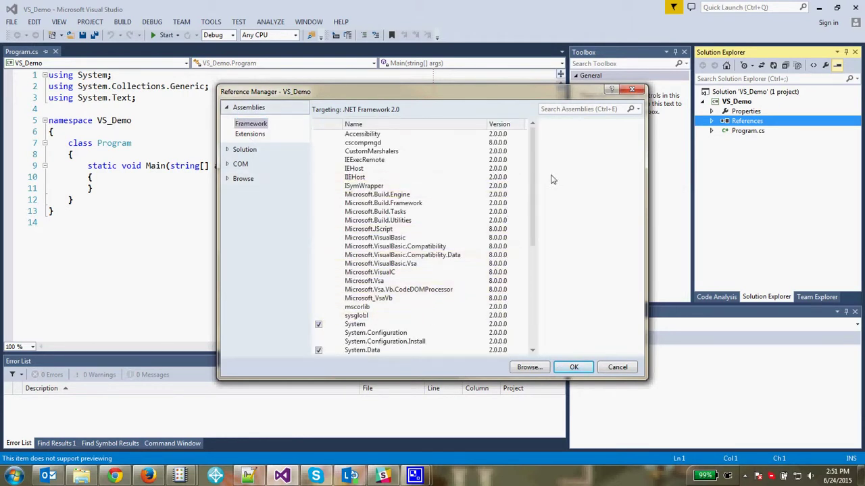
left_click_drag(532, 171, 525, 250)
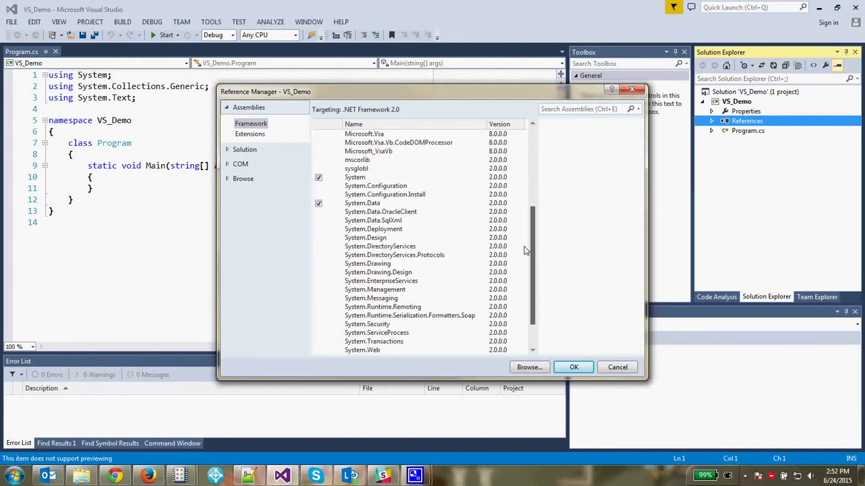
left_click(318, 264)
left_click_drag(531, 248, 524, 296)
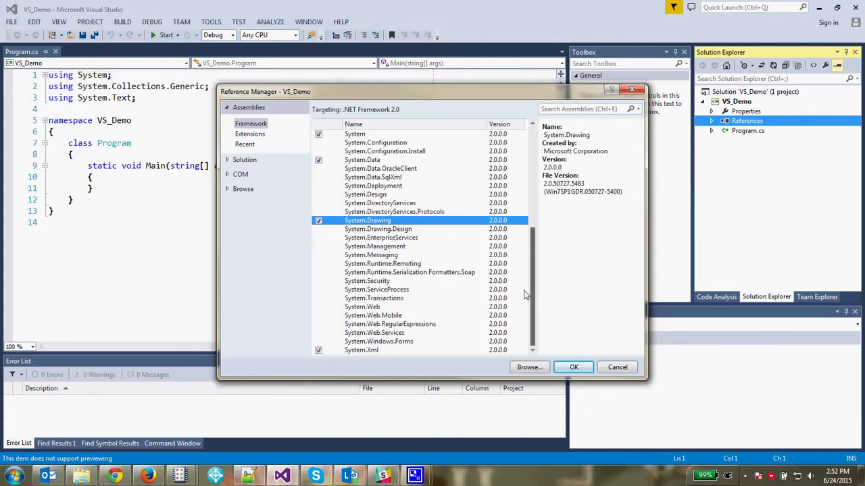
left_click(318, 342)
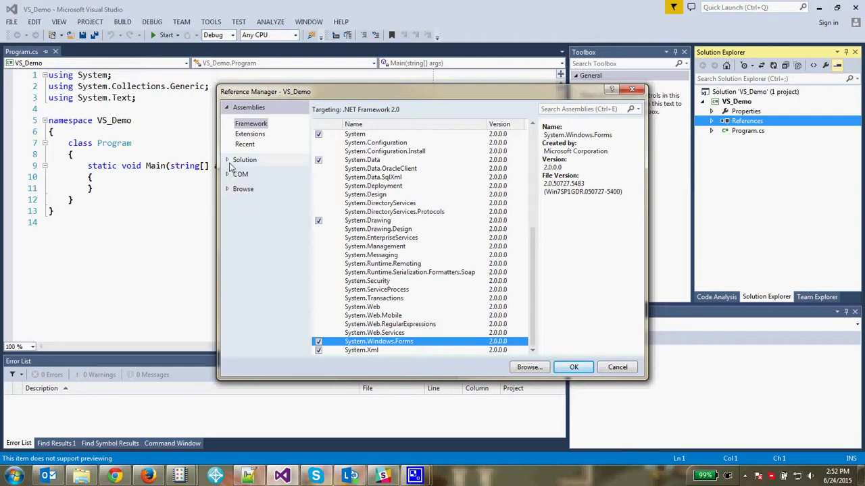
Step: Add cydsextensions.dll and cydstoolkit.dll from the PSoC Creator 3.1 bin folder as references and apply the VS_Demo reference selection
left_click(242, 191)
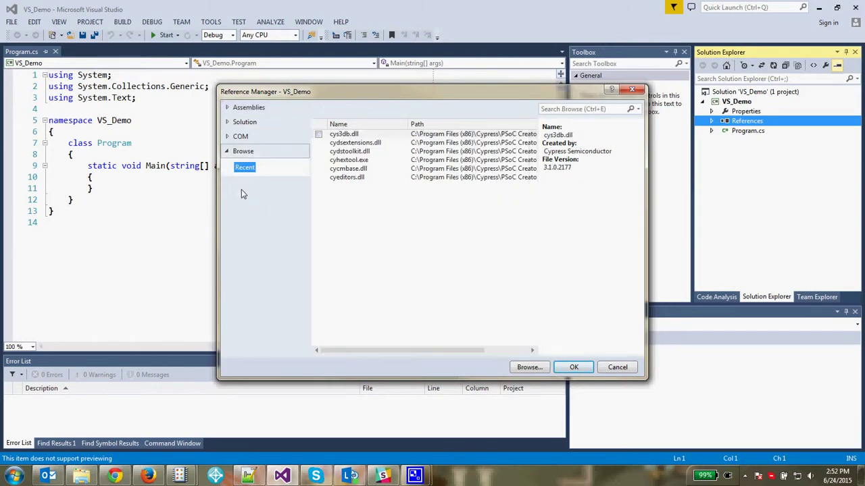
left_click(528, 368)
left_click(475, 125)
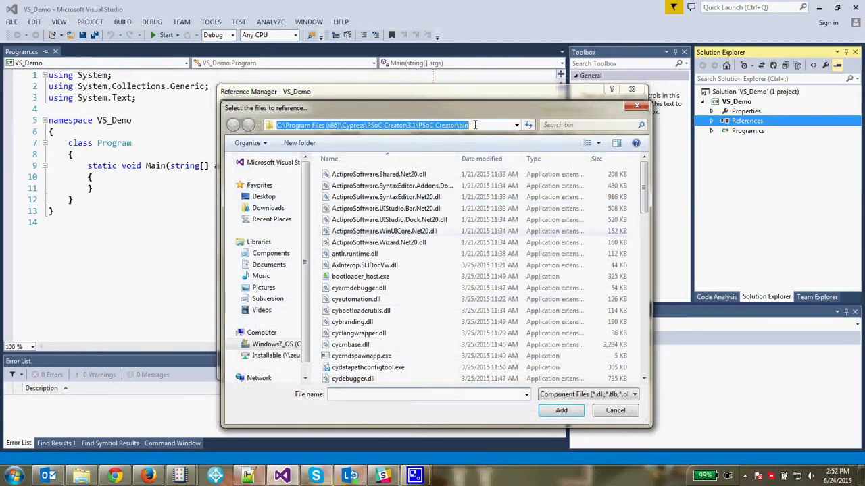
left_click(479, 127)
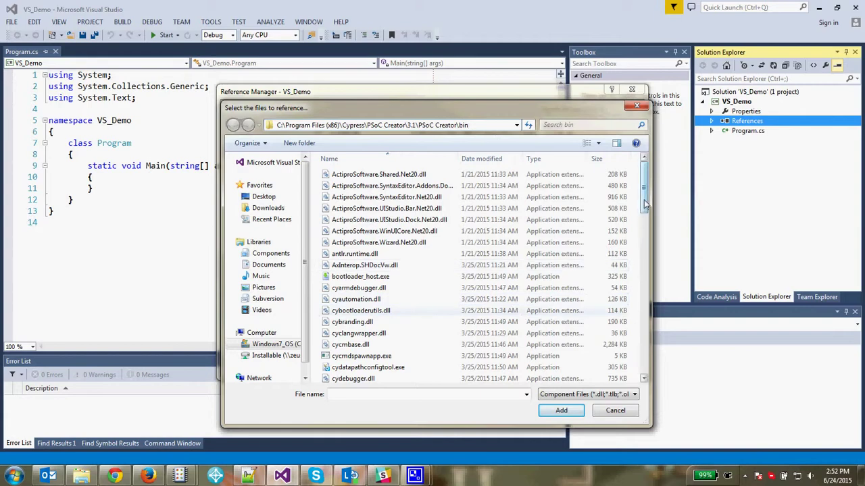
left_click_drag(645, 203, 646, 252)
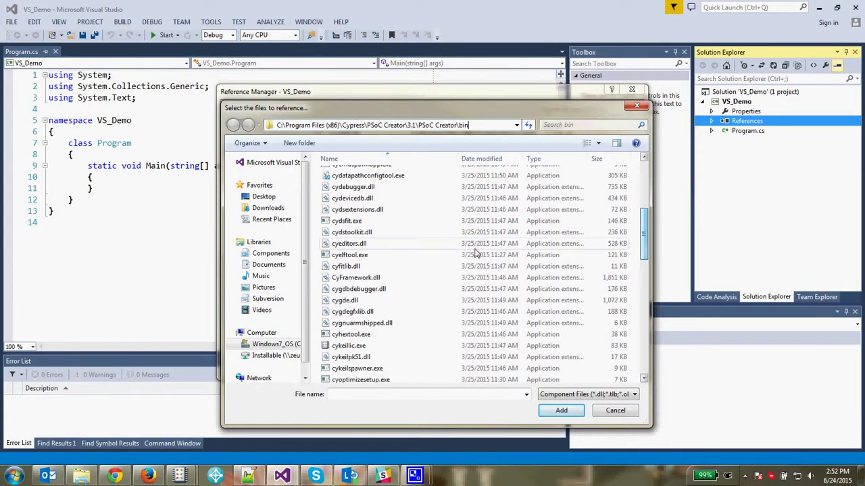
left_click(352, 232)
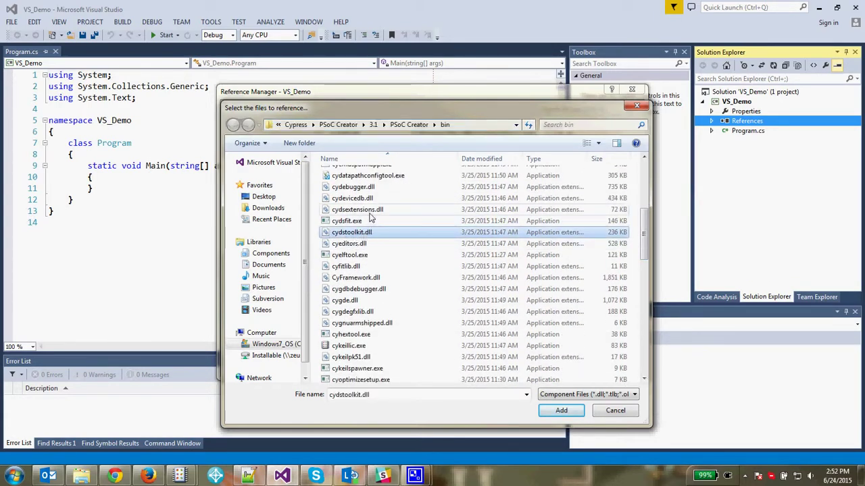
left_click(369, 212, "ctrl")
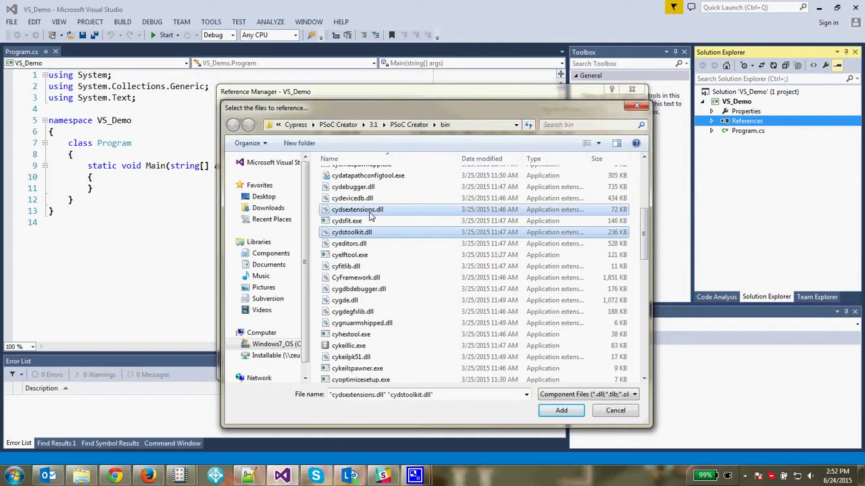
left_click(561, 411)
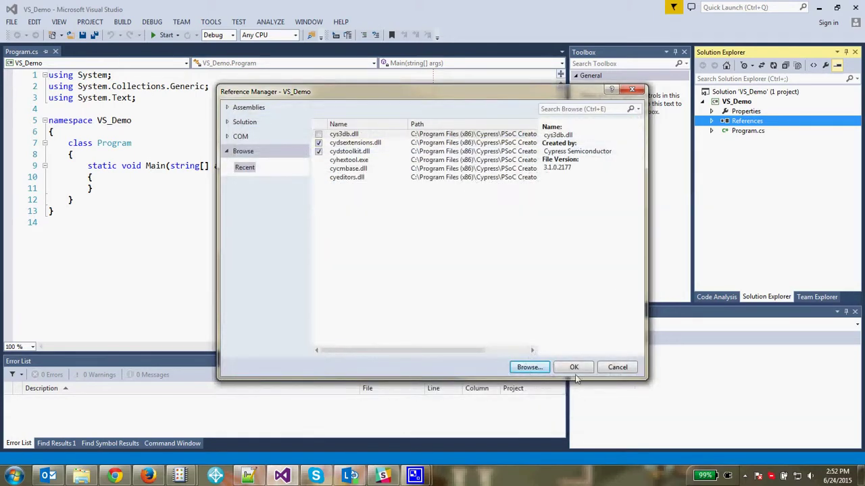
left_click(578, 368)
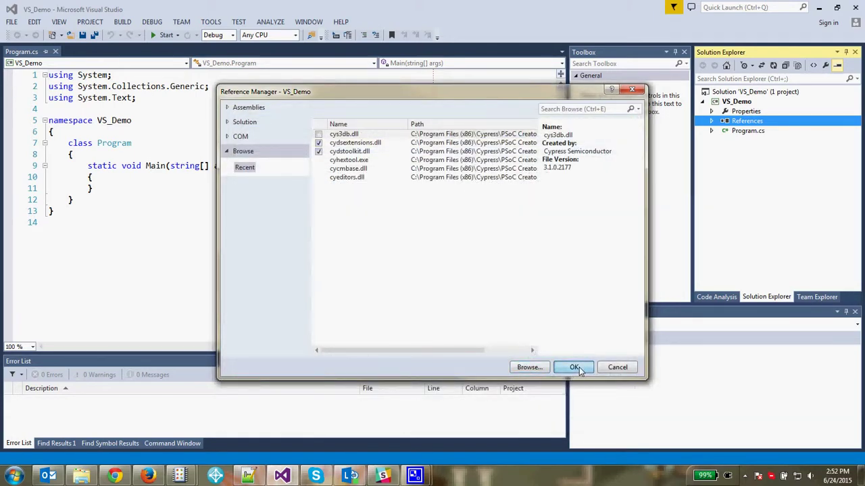
Step: Set the VS_Demo project's default namespace to IDAC_P4_v1_0 and save the project properties
right_click(736, 102)
left_click(631, 348)
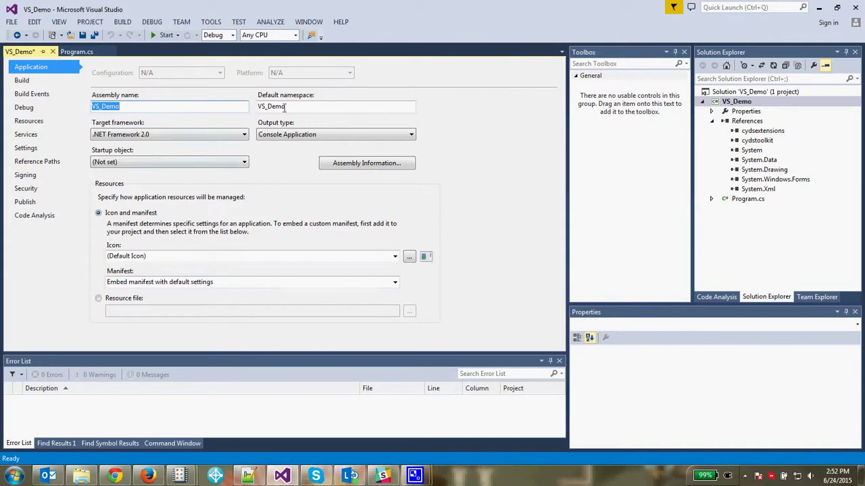
double_click(292, 108)
type("IDAC_P4_v1_0")
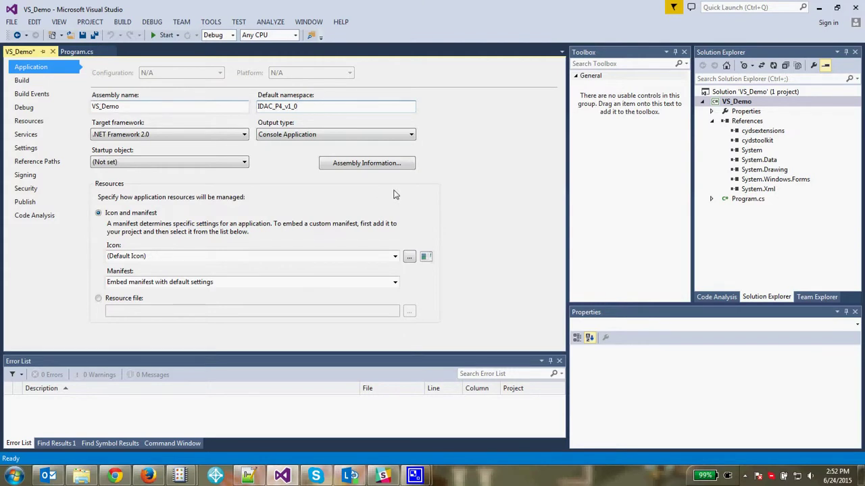
key("ctrl+s")
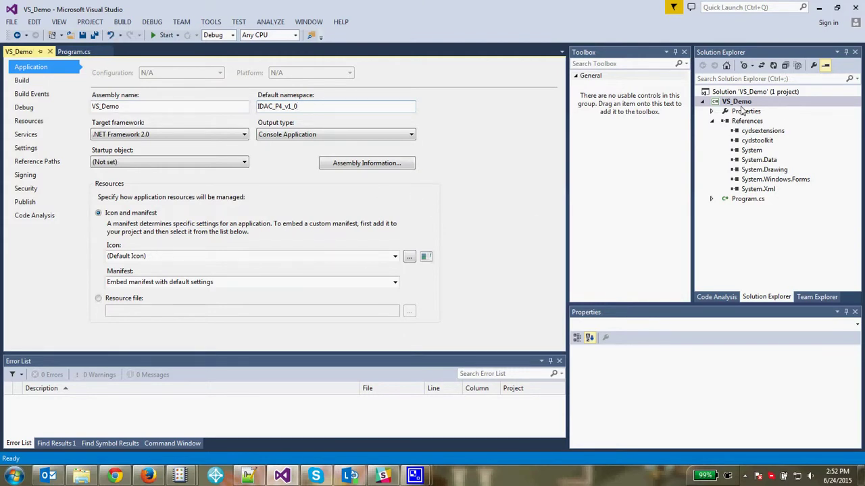
Step: Add configuretab.cs from the Custom folder of Cre_Demo.cydsn's IDAC_P4_v1_0 component to the VS_Demo project as a link
right_click(738, 103)
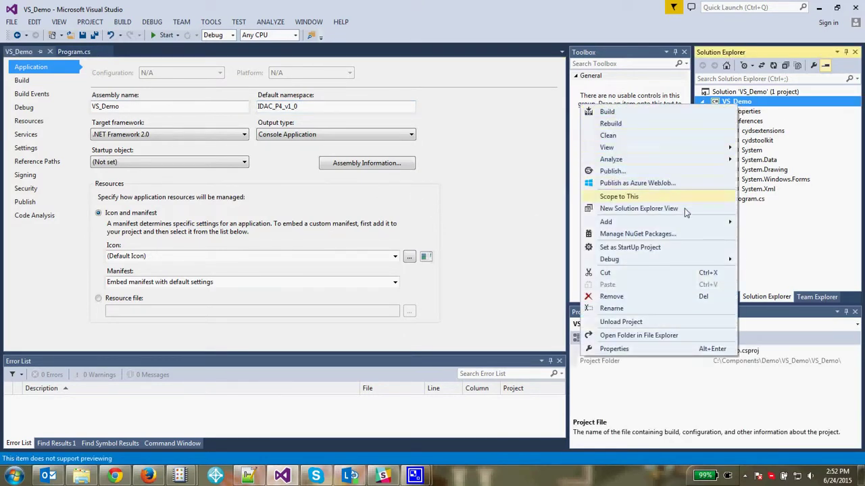
mouse_move(684, 226)
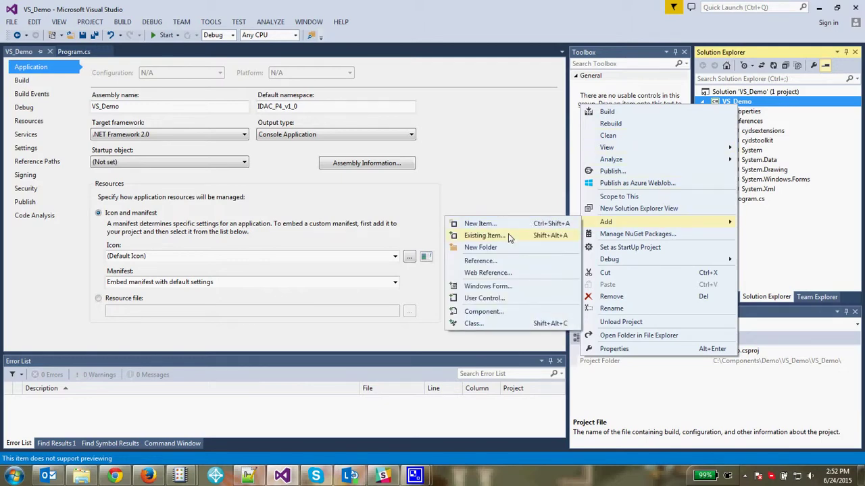
left_click(484, 236)
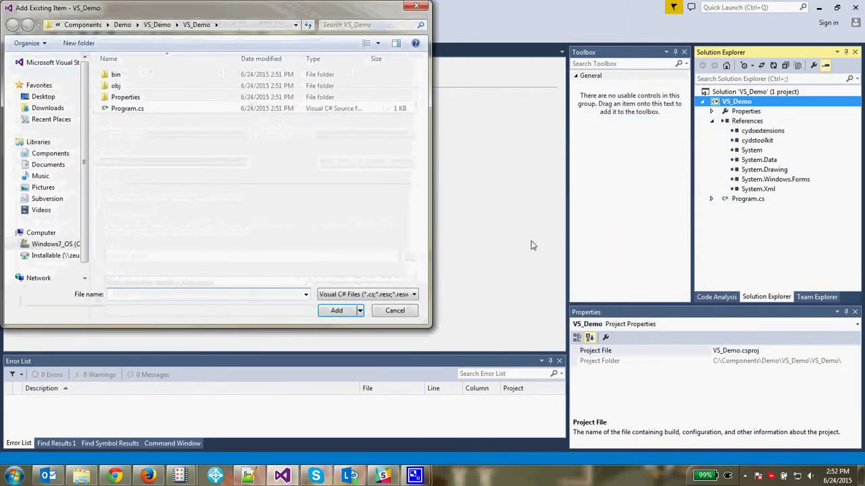
left_click(125, 25)
double_click(132, 76)
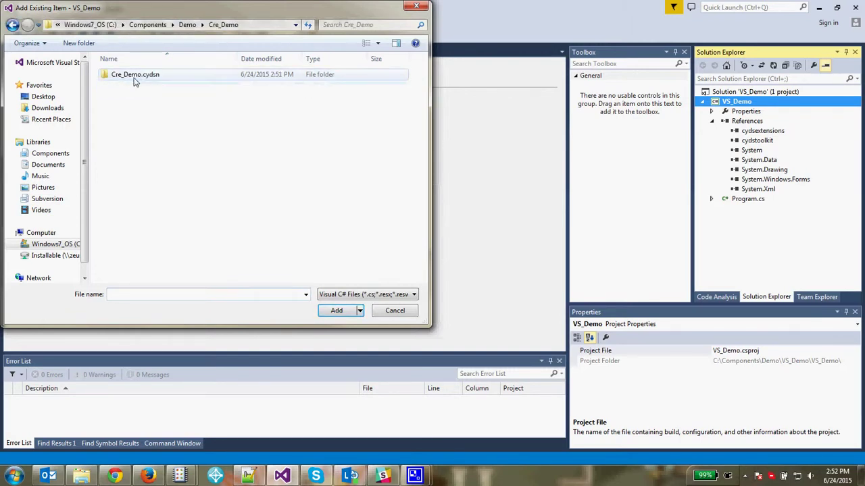
double_click(135, 76)
double_click(135, 77)
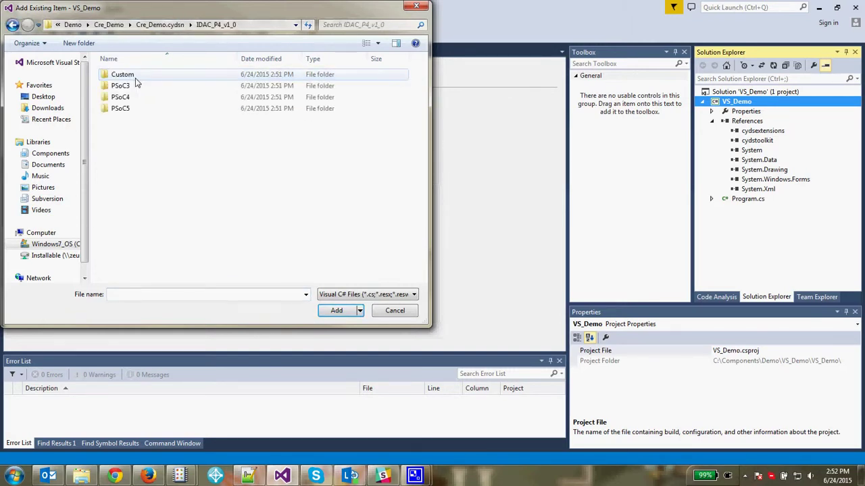
double_click(134, 75)
left_click(133, 75)
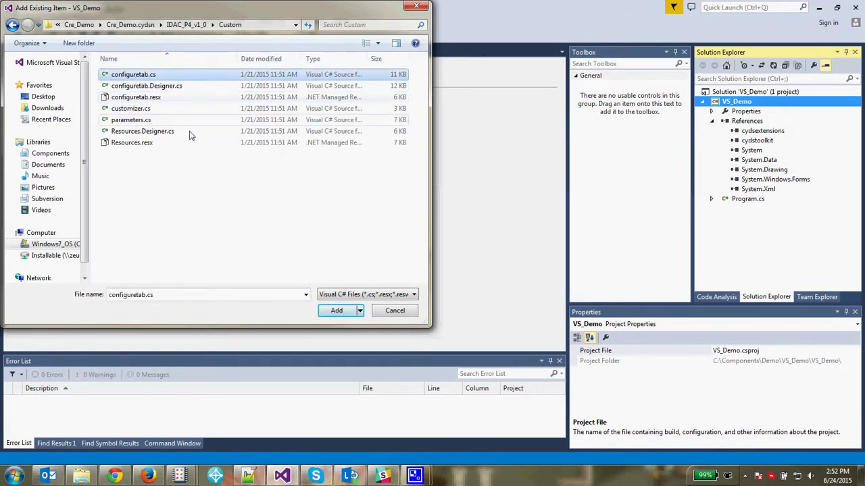
left_click(362, 311)
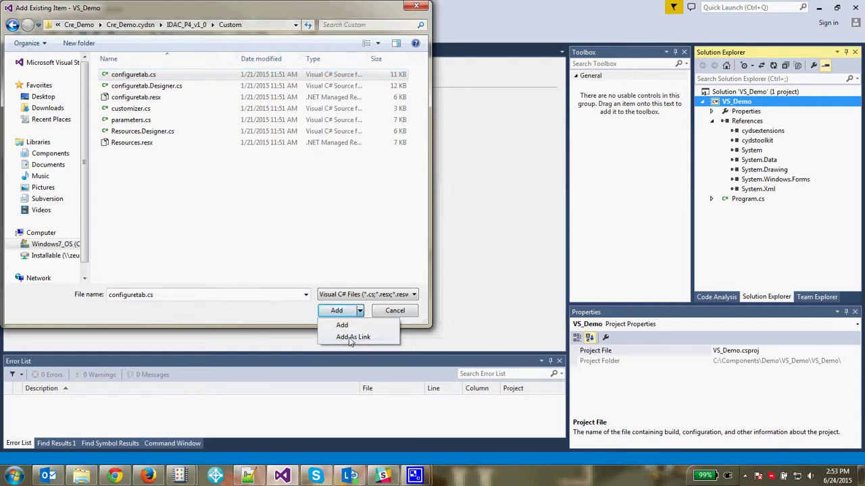
left_click(350, 337)
Step: Add the existing customizer.cs from the component's Custom folder to the VS_Demo project as a link
right_click(743, 103)
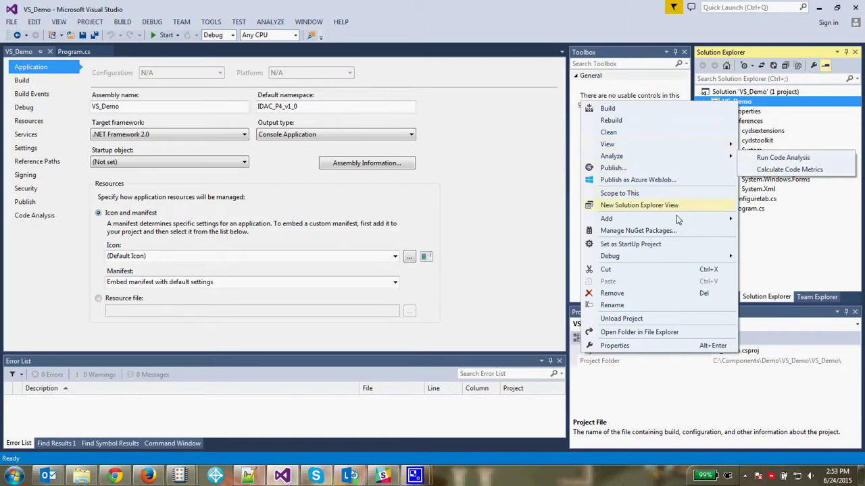
mouse_move(687, 218)
left_click(513, 234)
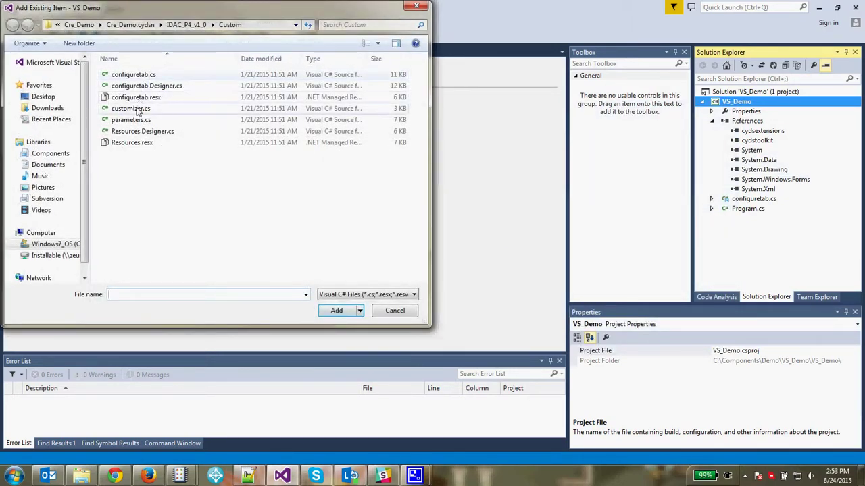
left_click(135, 108)
left_click(360, 311)
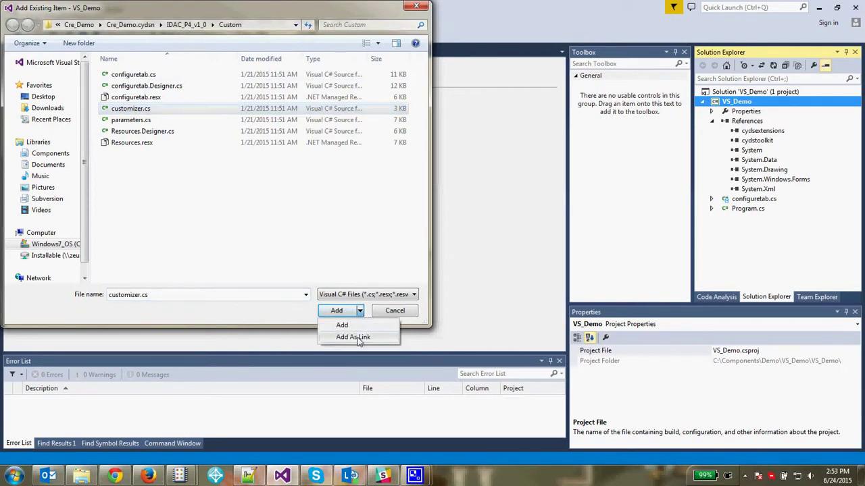
left_click(357, 337)
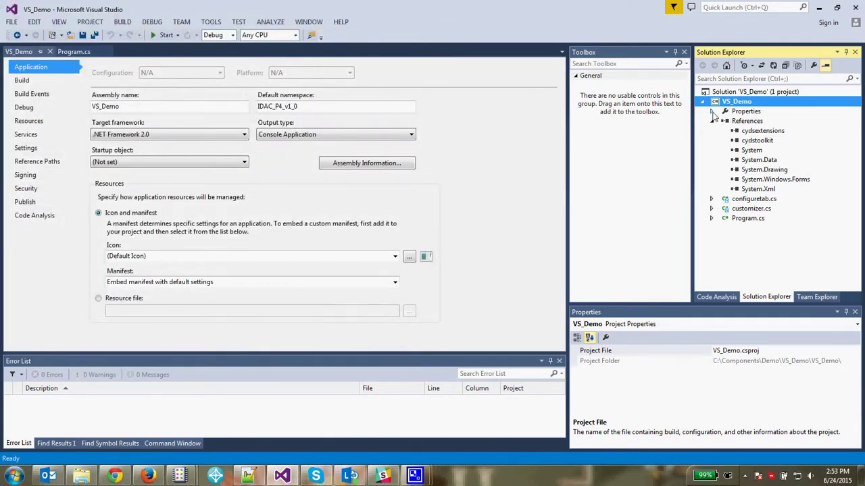
Step: Add the existing parameters.cs from the component's Custom folder to the VS_Demo project as a link
right_click(739, 103)
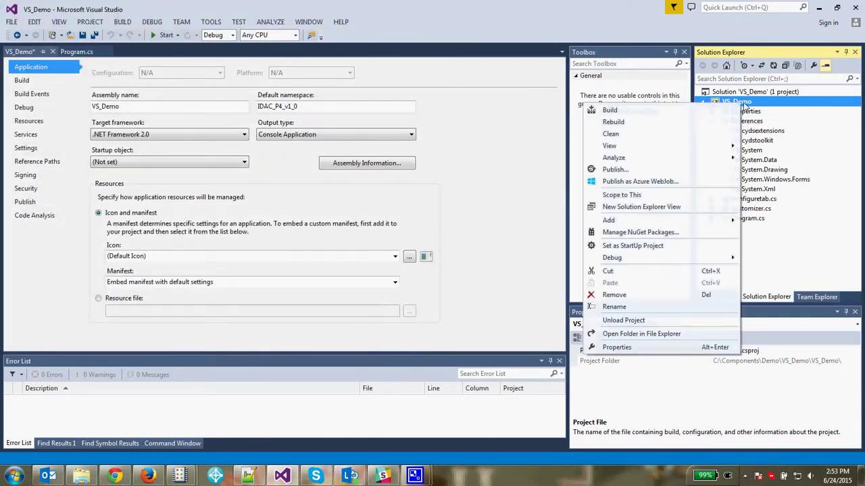
mouse_move(680, 222)
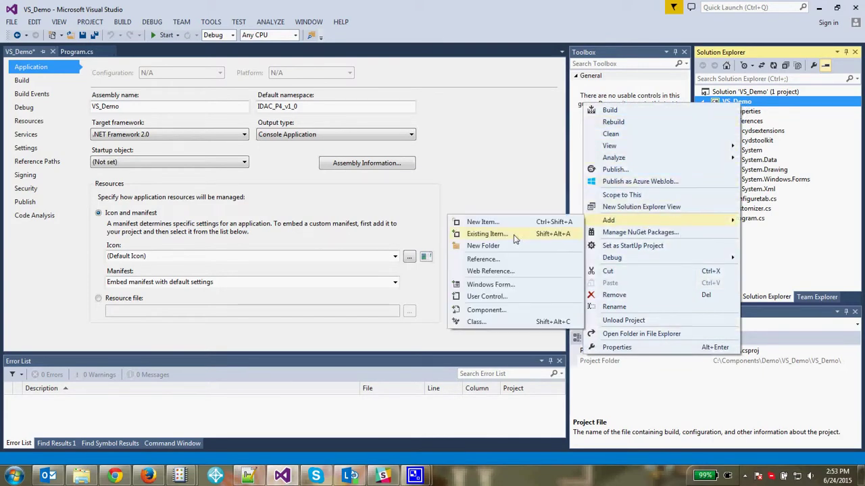
left_click(487, 234)
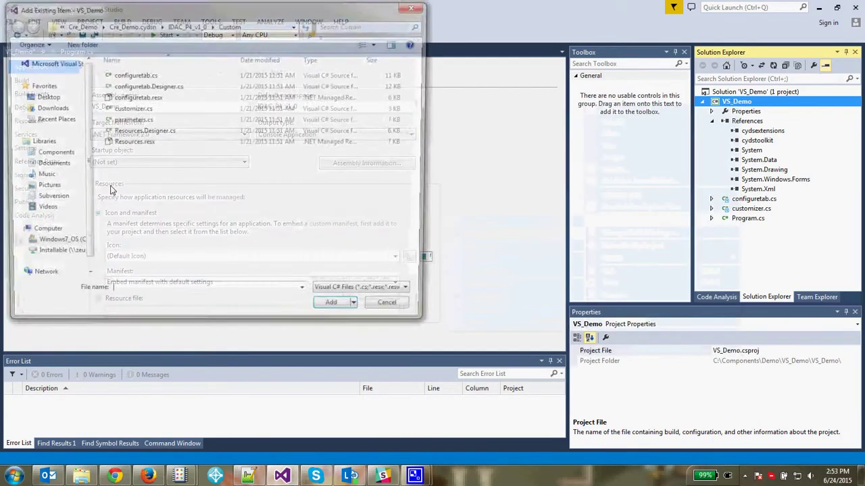
left_click(131, 120)
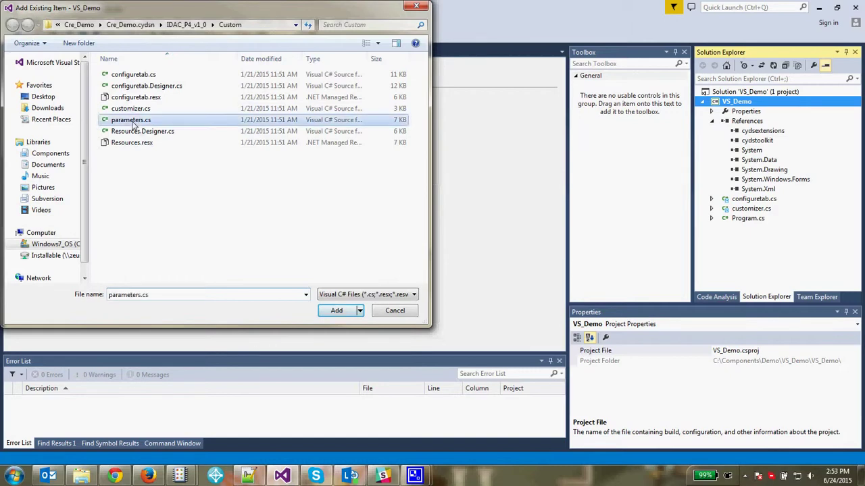
left_click(360, 310)
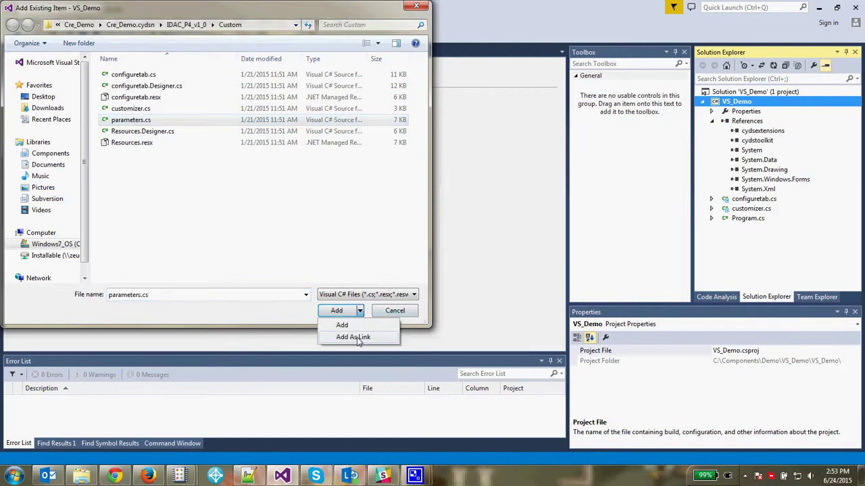
left_click(358, 337)
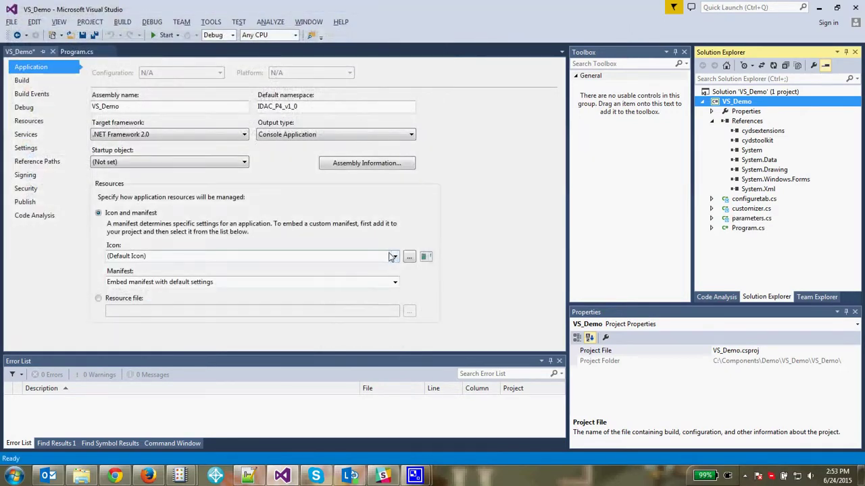
Step: Add the existing Resources.resx from the component's Custom folder to the VS_Demo project as a link
key("shift+alt+a")
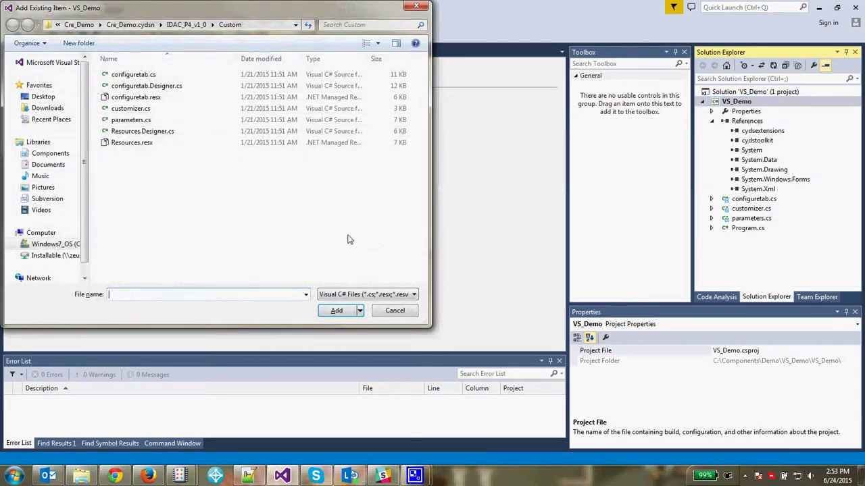
left_click(138, 142)
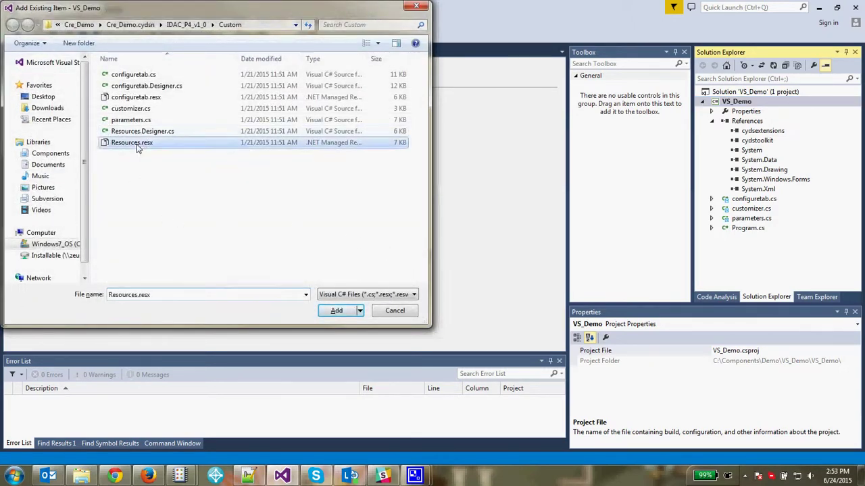
left_click(360, 311)
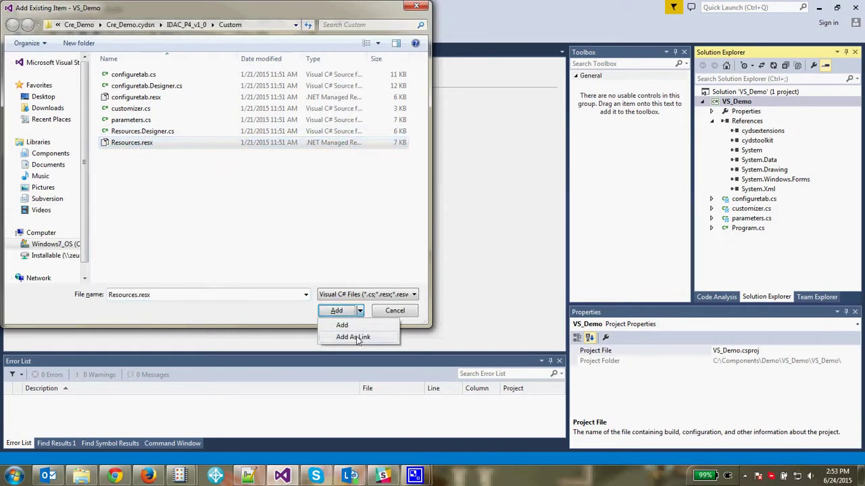
left_click(358, 337)
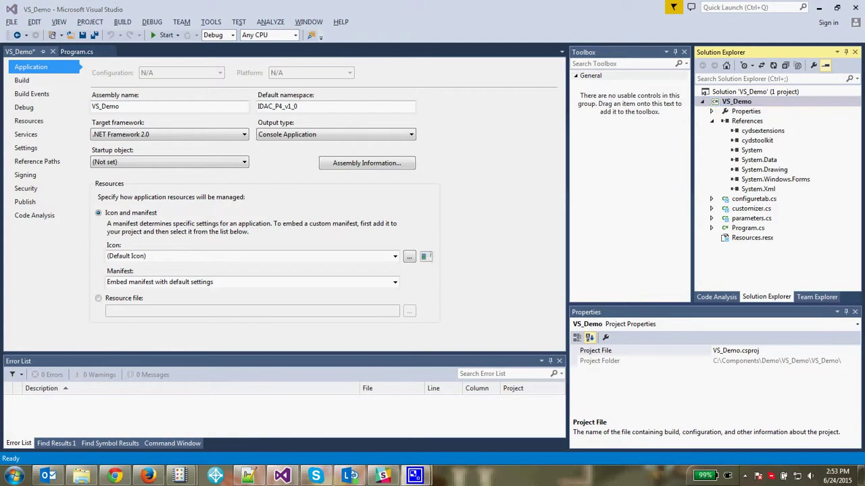
Step: Set the Custom Tool property of Resources.resx to PublicResXFileCodeGenerator
left_click(745, 238)
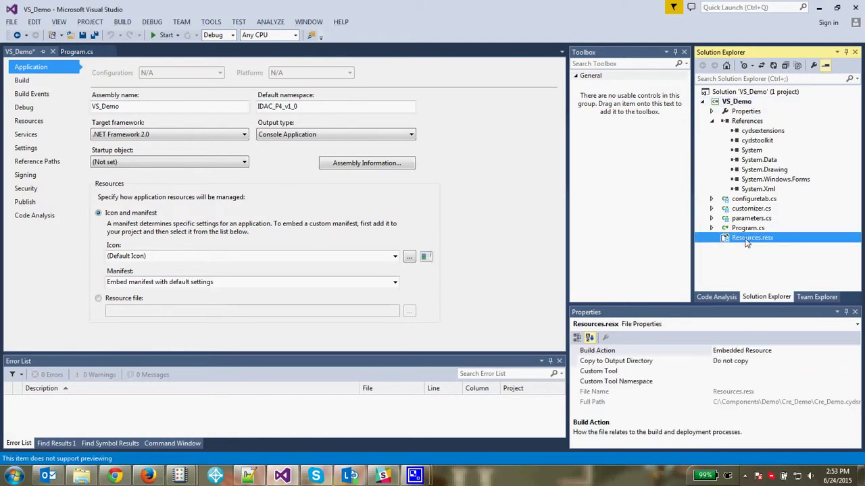
left_click(734, 371)
type("PublicResXFileCodeGenerator")
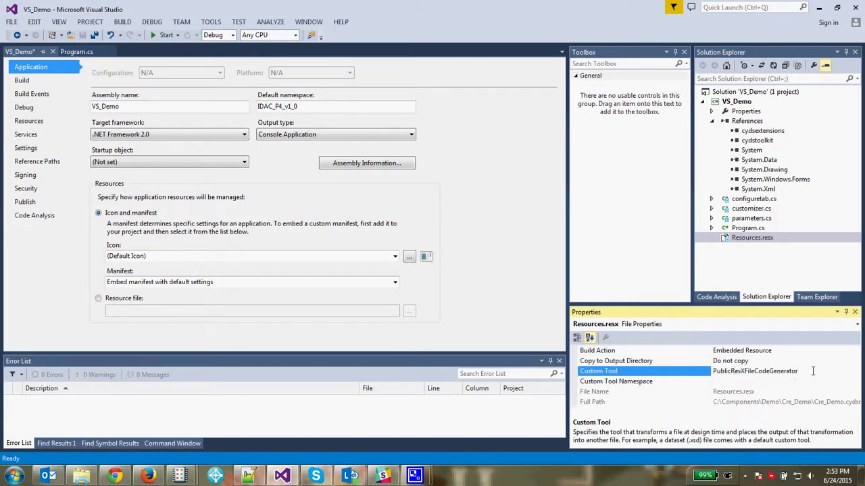
Step: Run the custom tool on Resources.resx and check the namespace in the generated Resources.Designer.cs
right_click(747, 242)
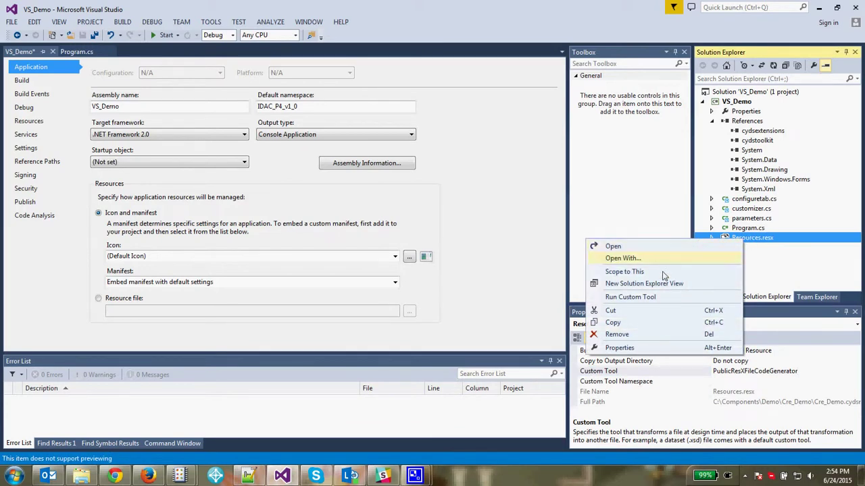
left_click(645, 297)
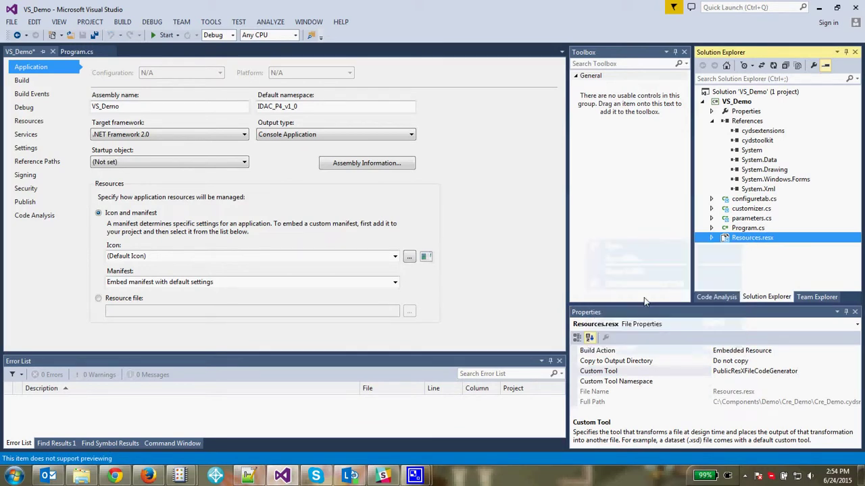
left_click(710, 239)
double_click(772, 248)
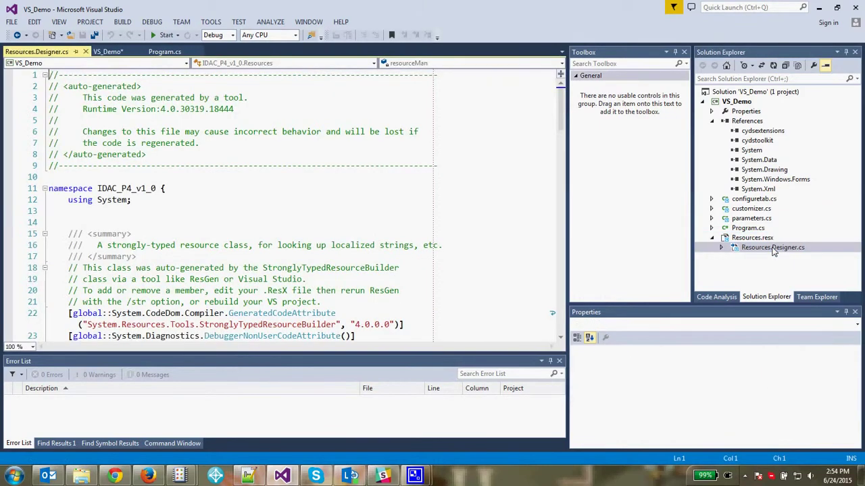
left_click_drag(97, 188, 167, 189)
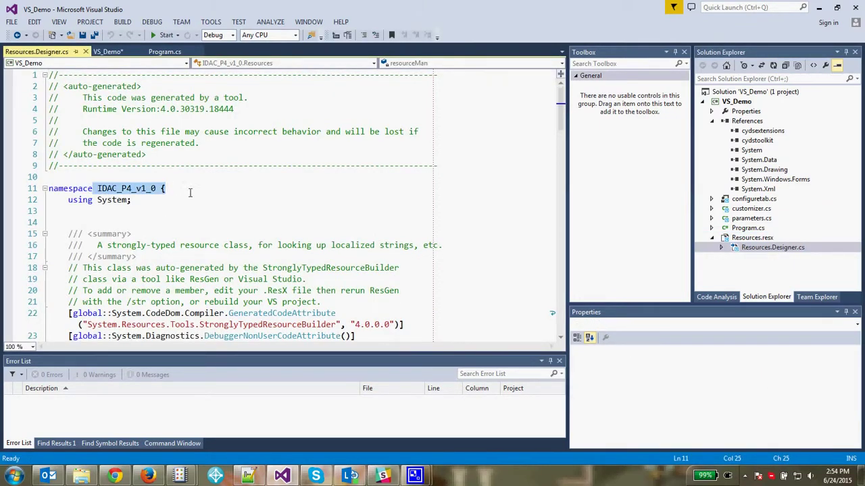
left_click(191, 193)
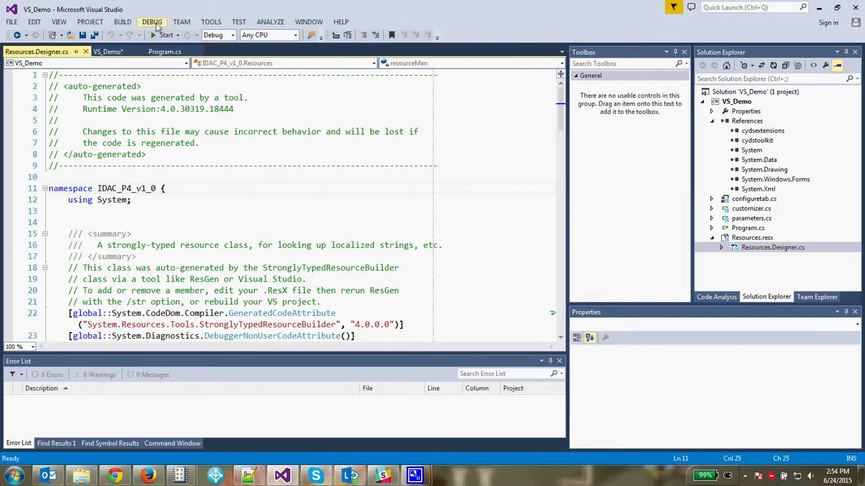
Step: Rebuild the VS_Demo solution and open configuretab.cs in the form designer
left_click(123, 23)
left_click(135, 46)
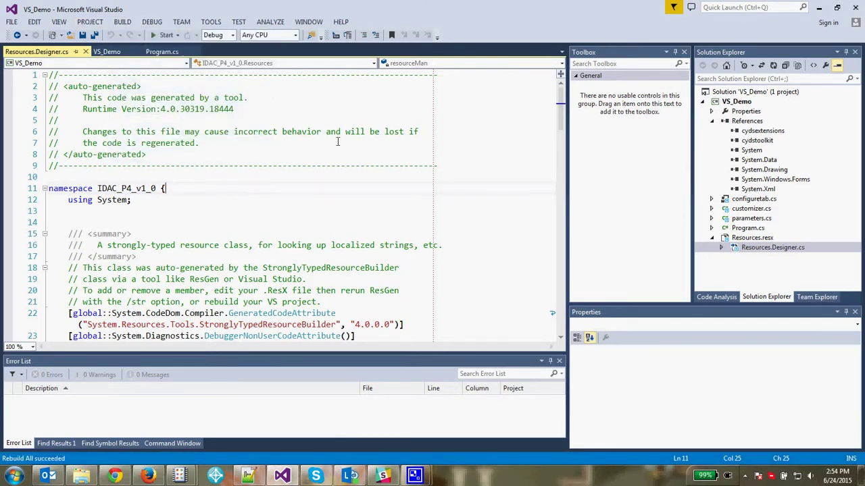
double_click(755, 199)
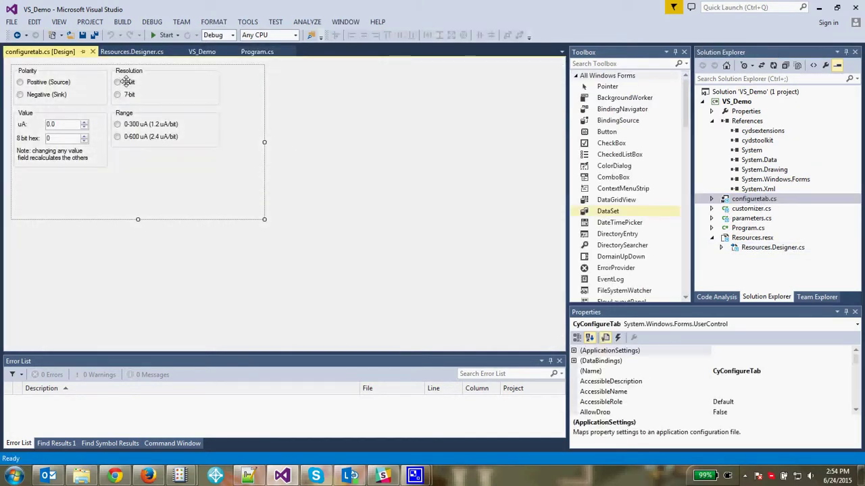
Step: Set the Text property of the 8-bit radio button in the Resolution group to "Eight bit"
left_click(126, 82)
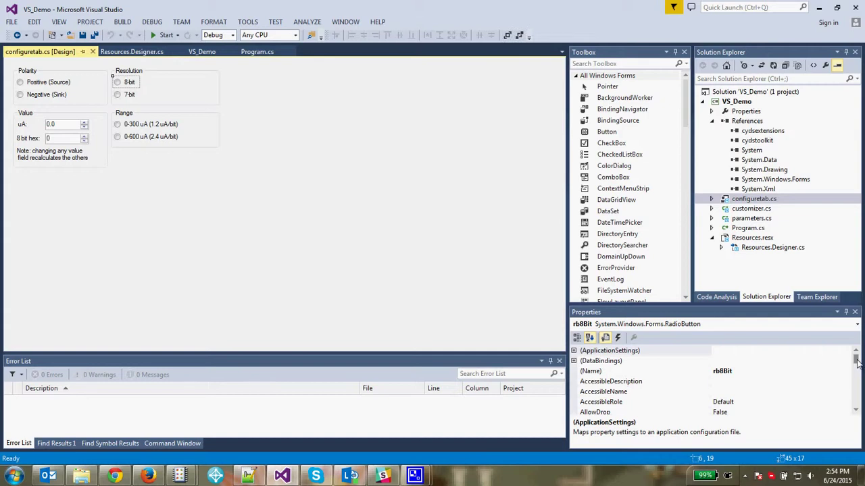
left_click_drag(857, 363, 856, 404)
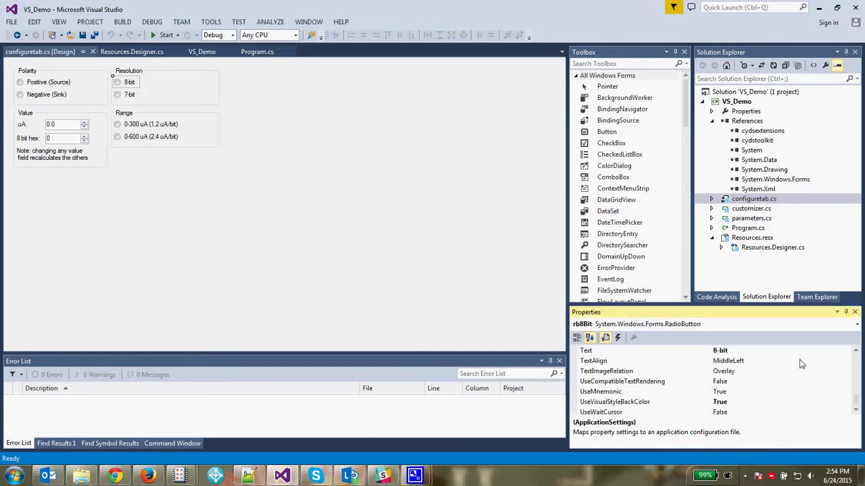
left_click(771, 349)
double_click(770, 349)
type("E")
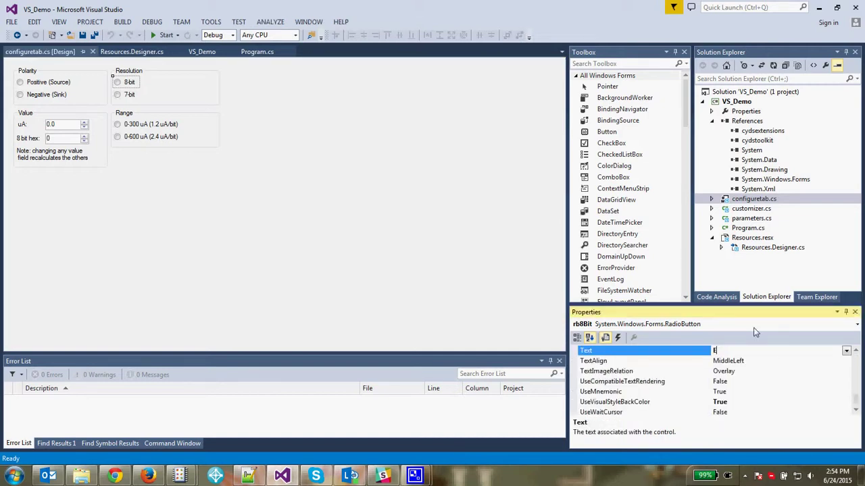
type("ight bit")
key("Return")
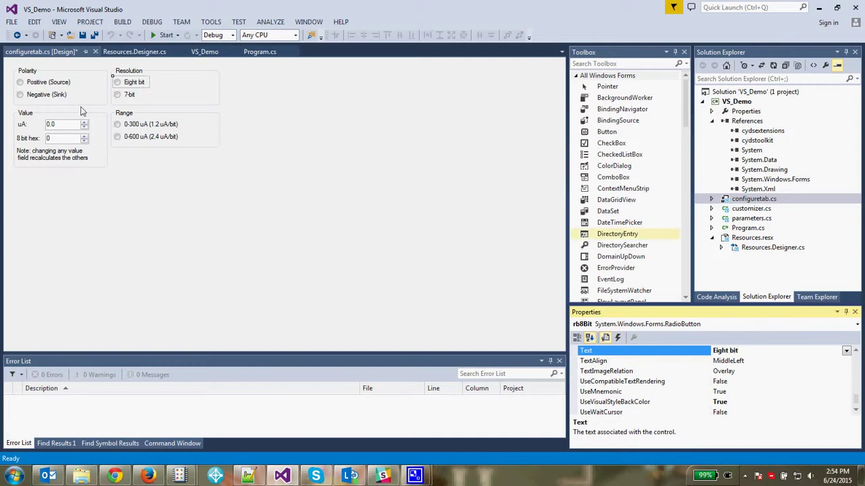
Step: Set the Text property of the 7-bit radio button in the Resolution group to "Seven bit" and rebuild the solution
left_click(129, 95)
left_click(753, 351)
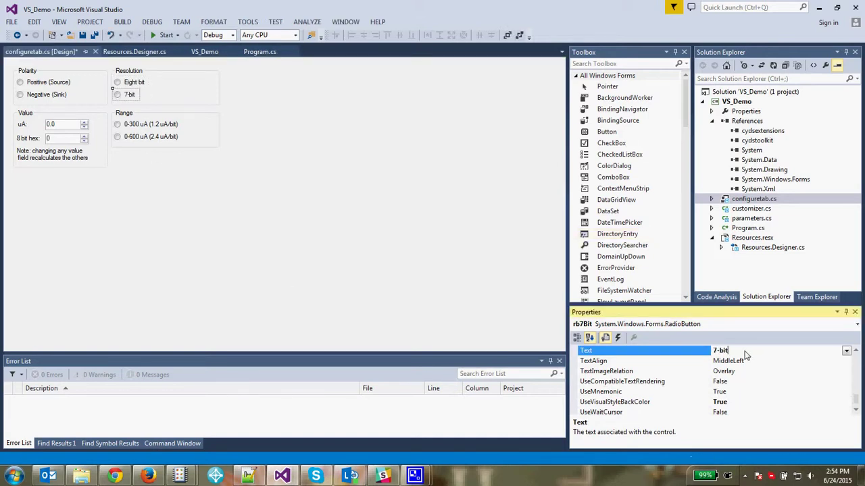
double_click(729, 350)
type("Seven")
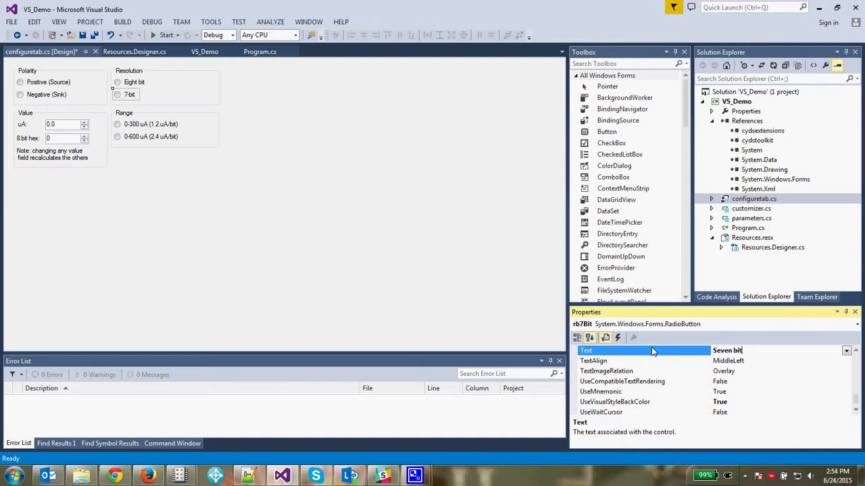
key("Return")
left_click(275, 199)
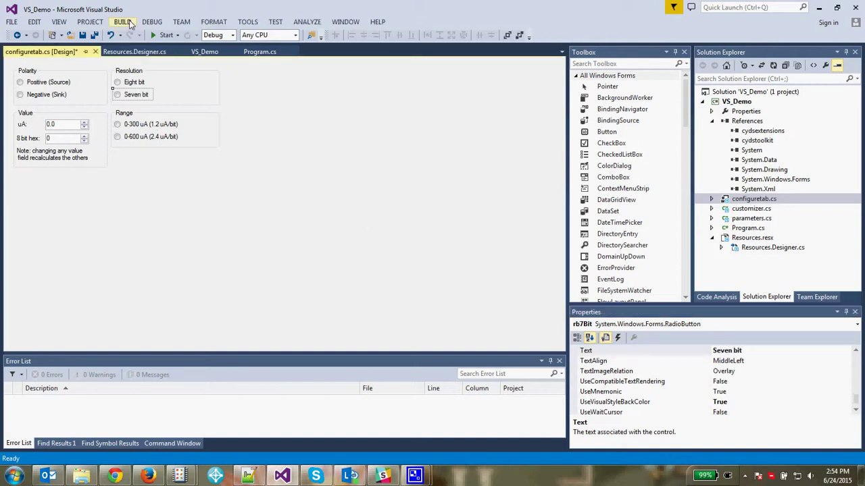
left_click(122, 22)
left_click(143, 49)
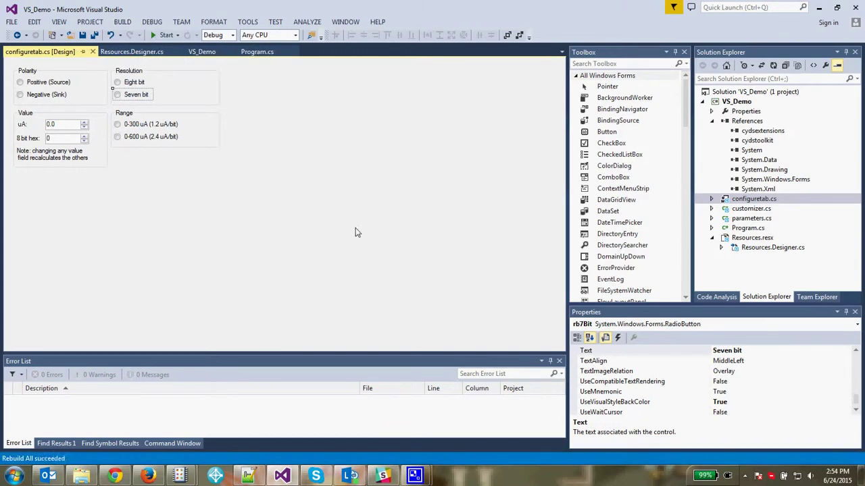
Step: Switch to the Cre_Demo project in PSoC Creator and clean and build it
mouse_move(180, 476)
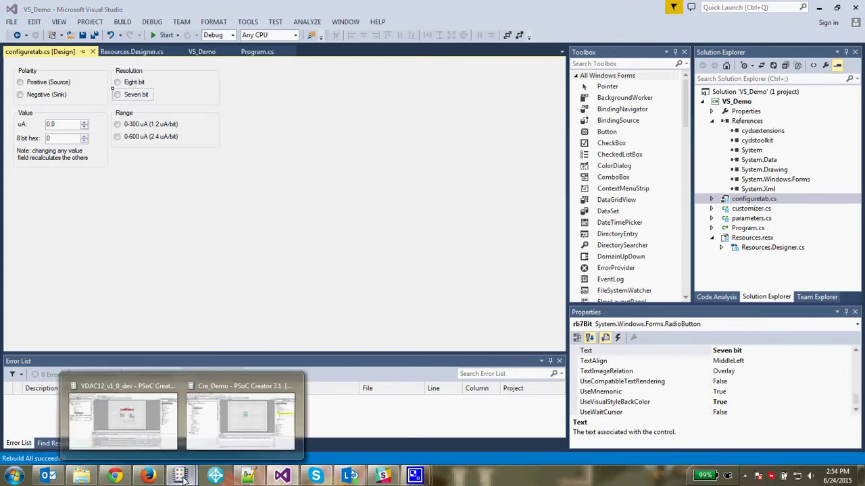
left_click(257, 412)
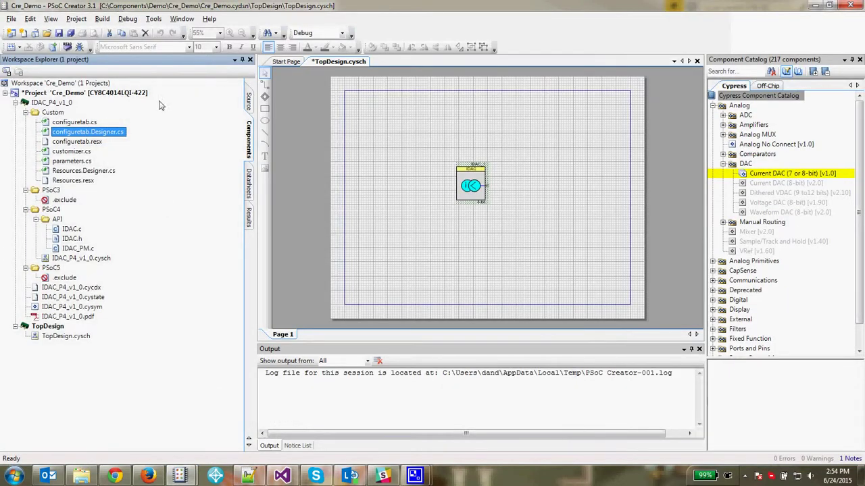
left_click(102, 19)
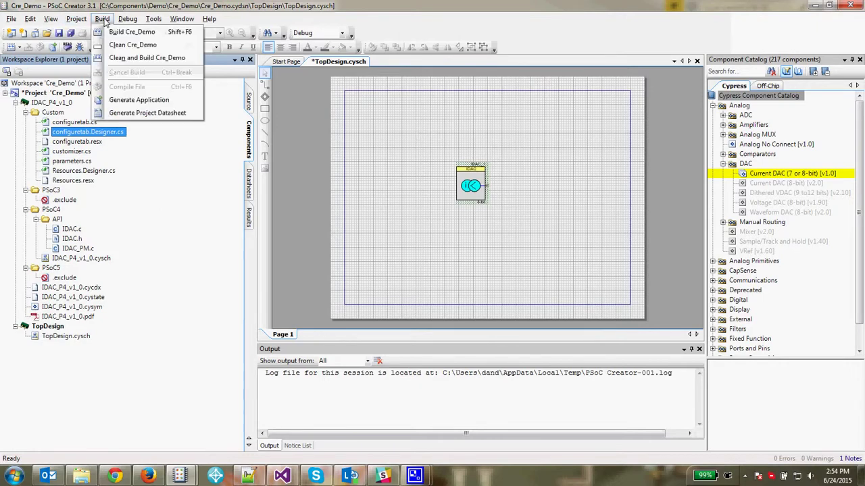
left_click(133, 58)
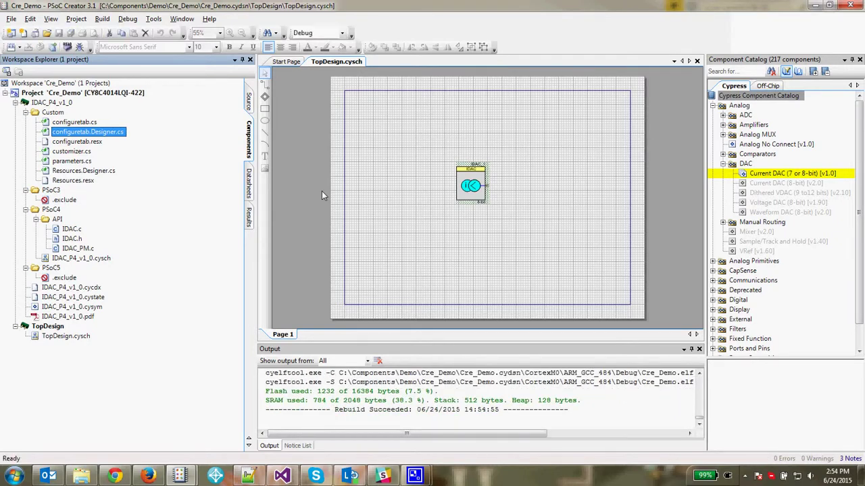
Step: Configure the IDAC component on the TopDesign schematic with the Seven bit resolution and apply the change
double_click(462, 172)
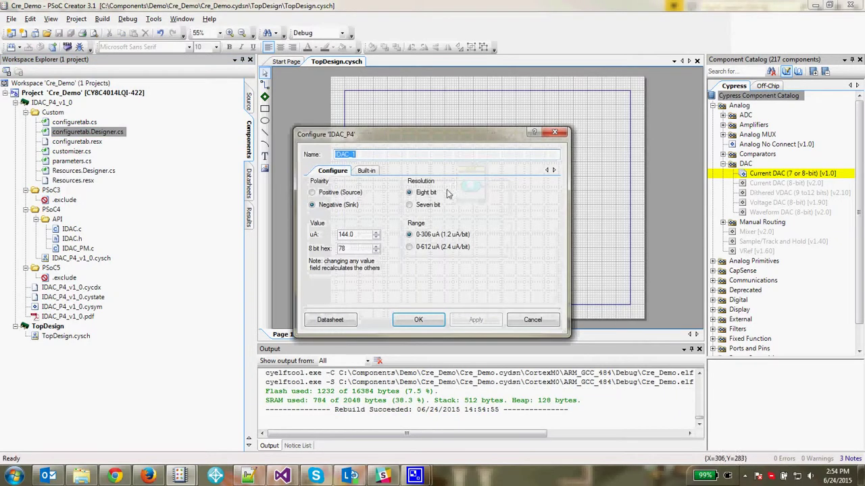
left_click(410, 204)
left_click(409, 192)
left_click(409, 204)
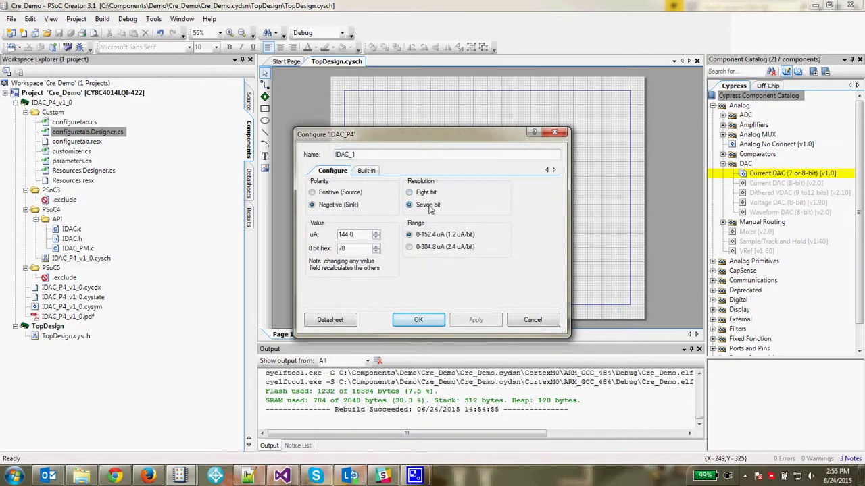
left_click(428, 322)
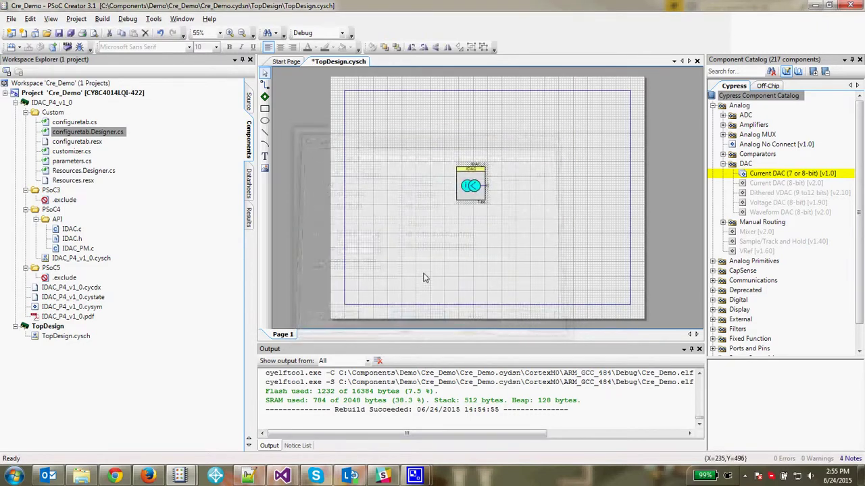